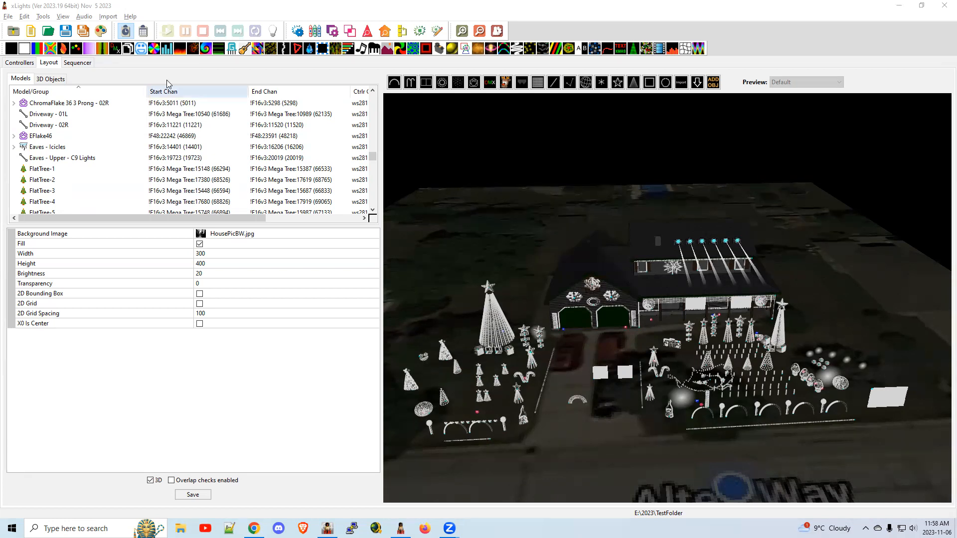
Run Check Sequence and examine the report through the warnings about model groups containing models from different previews.
{"action": "left_click", "coordinate": [42, 17]}
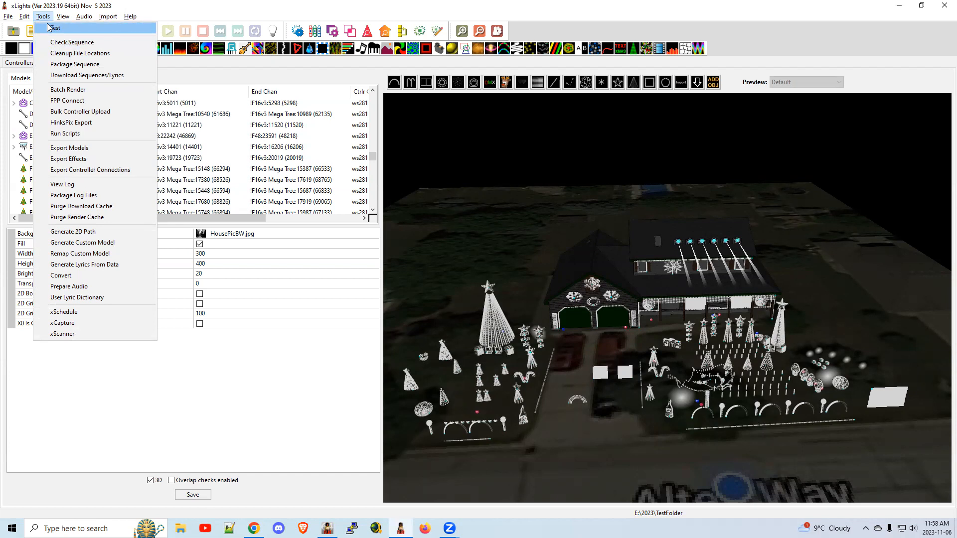
{"action": "left_click", "coordinate": [65, 43]}
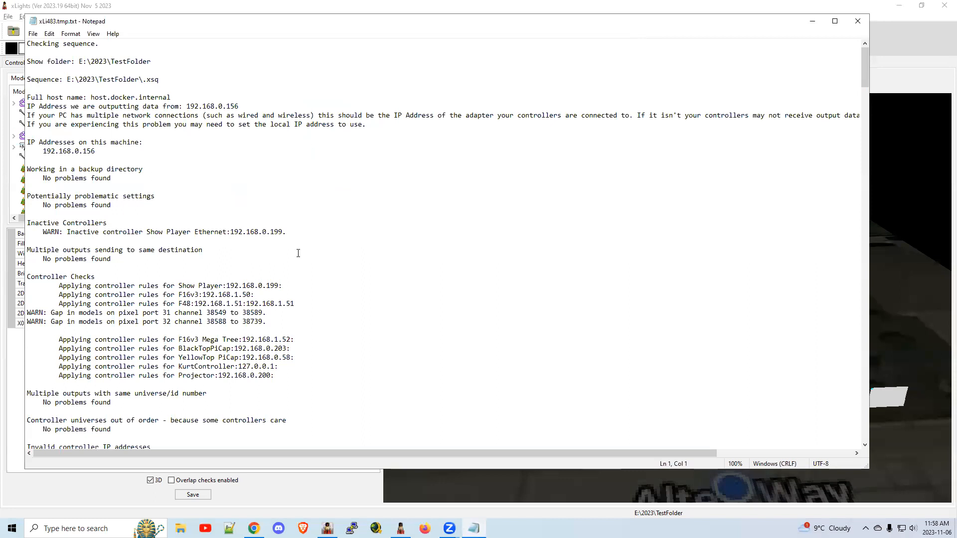
{"action": "scroll", "coordinate": [309, 234], "scroll_direction": "down", "scroll_amount": 2}
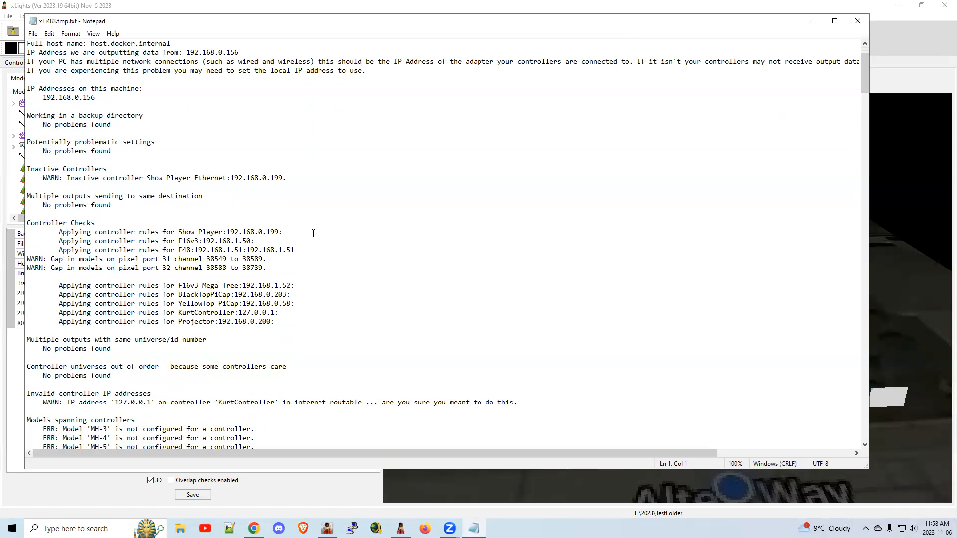
{"action": "scroll", "coordinate": [313, 233], "scroll_direction": "down", "scroll_amount": 5}
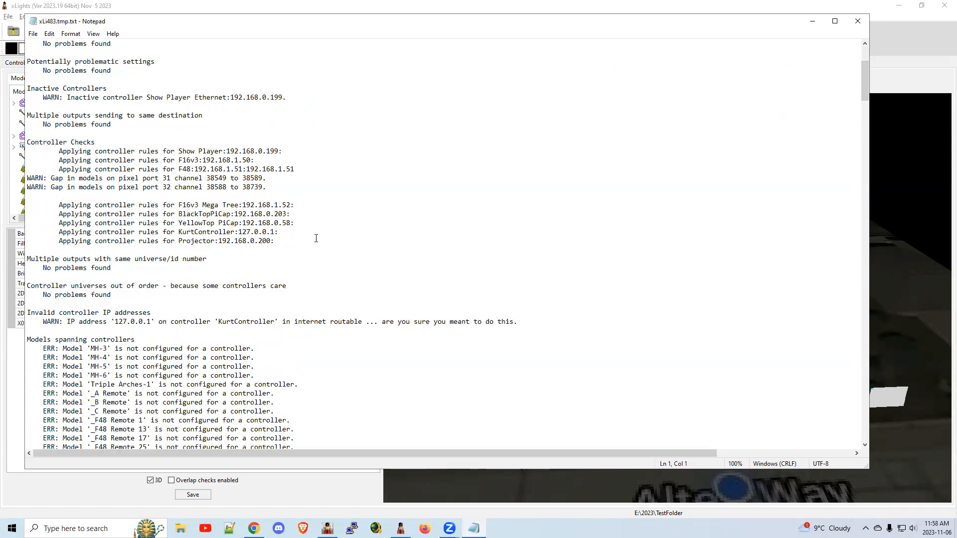
{"action": "scroll", "coordinate": [316, 238], "scroll_direction": "down", "scroll_amount": 3}
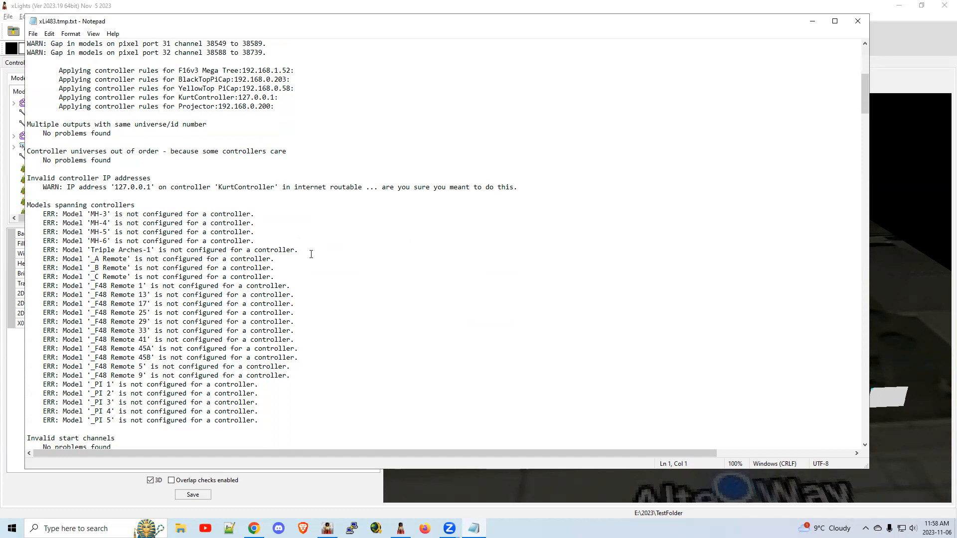
{"action": "scroll", "coordinate": [267, 227], "scroll_direction": "down", "scroll_amount": 10}
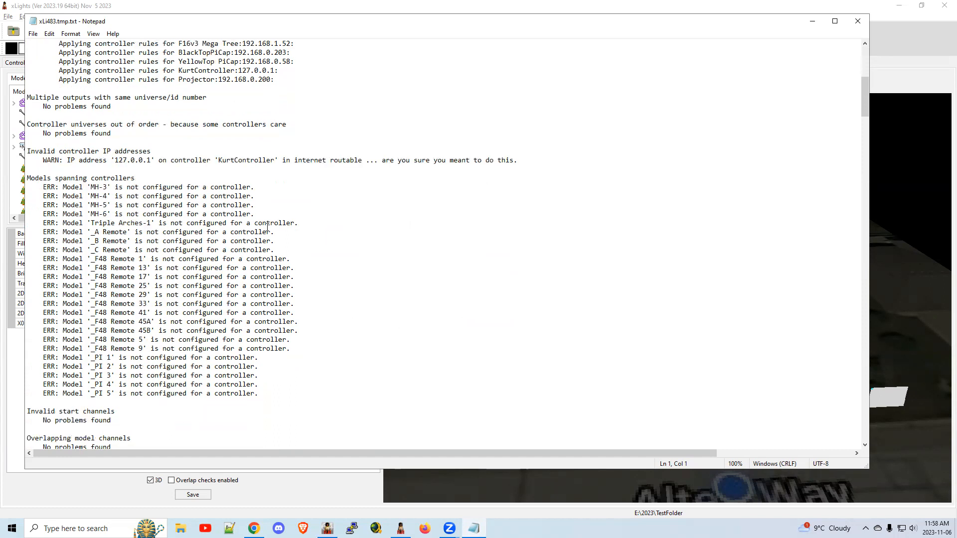
{"action": "scroll", "coordinate": [267, 227], "scroll_direction": "down", "scroll_amount": 8}
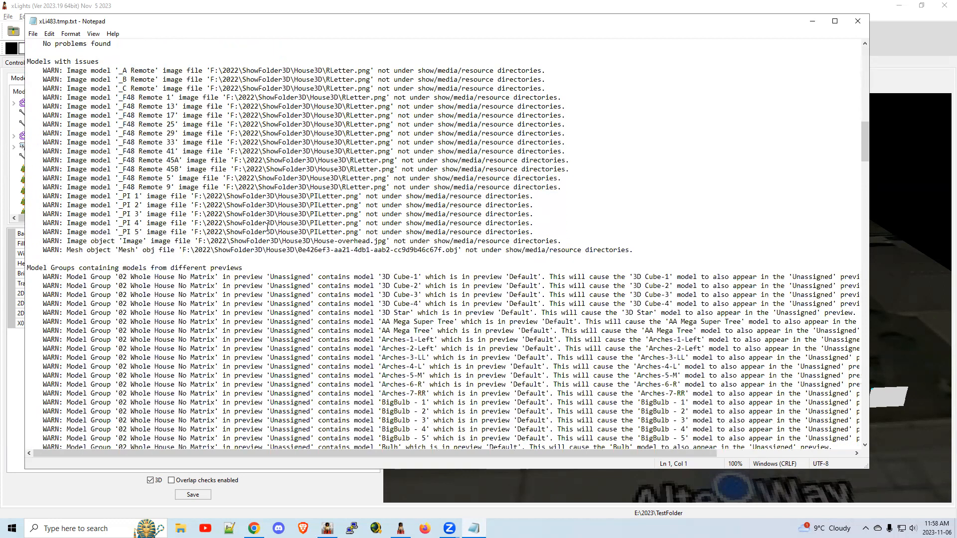
{"action": "scroll", "coordinate": [267, 227], "scroll_direction": "down", "scroll_amount": 4}
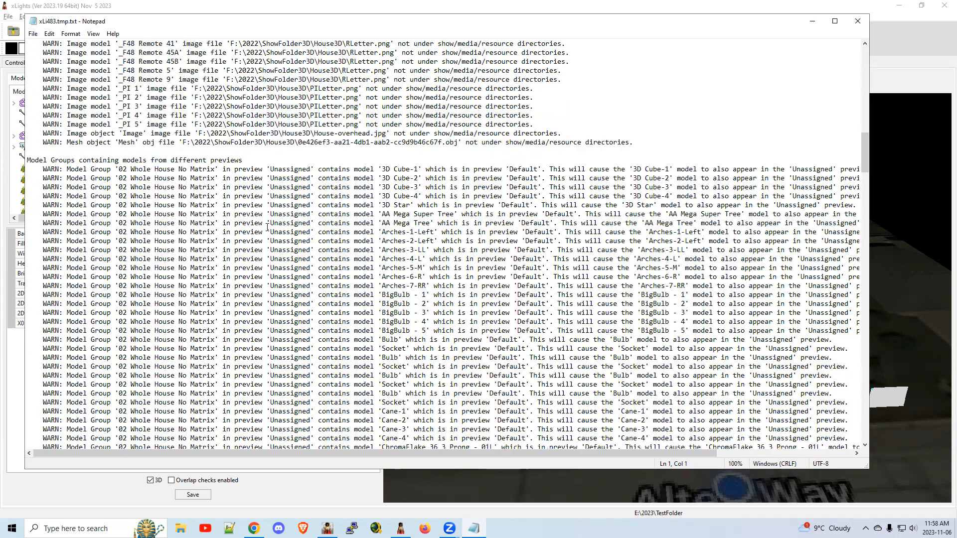
{"action": "scroll", "coordinate": [267, 227], "scroll_direction": "down", "scroll_amount": 2}
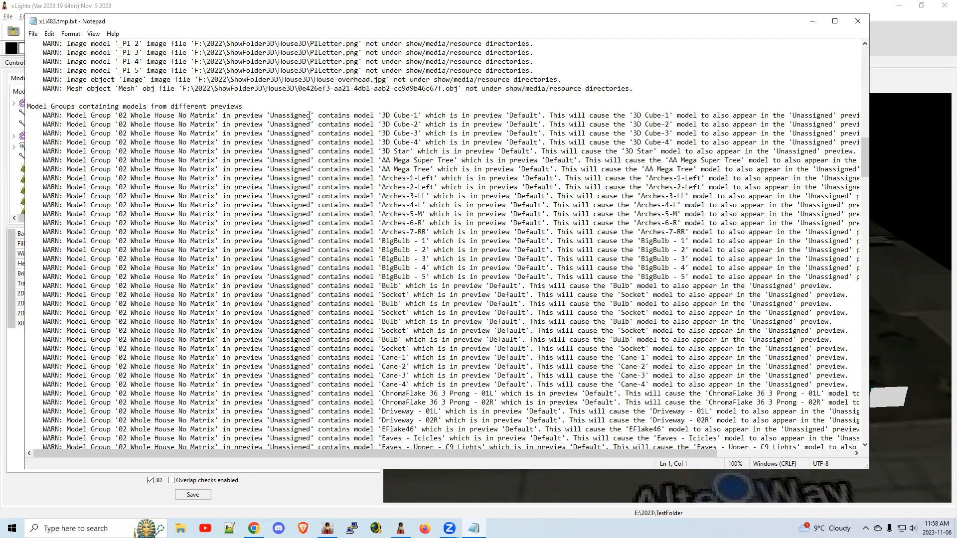
{"action": "left_click_drag", "start_coordinate": [66, 115], "coordinate": [666, 117]}
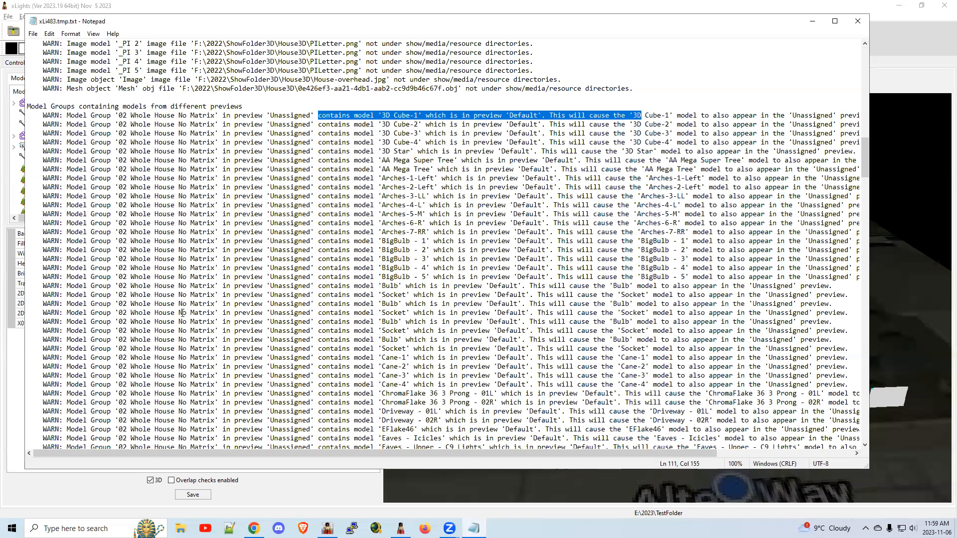
{"action": "left_click_drag", "start_coordinate": [120, 116], "coordinate": [217, 119]}
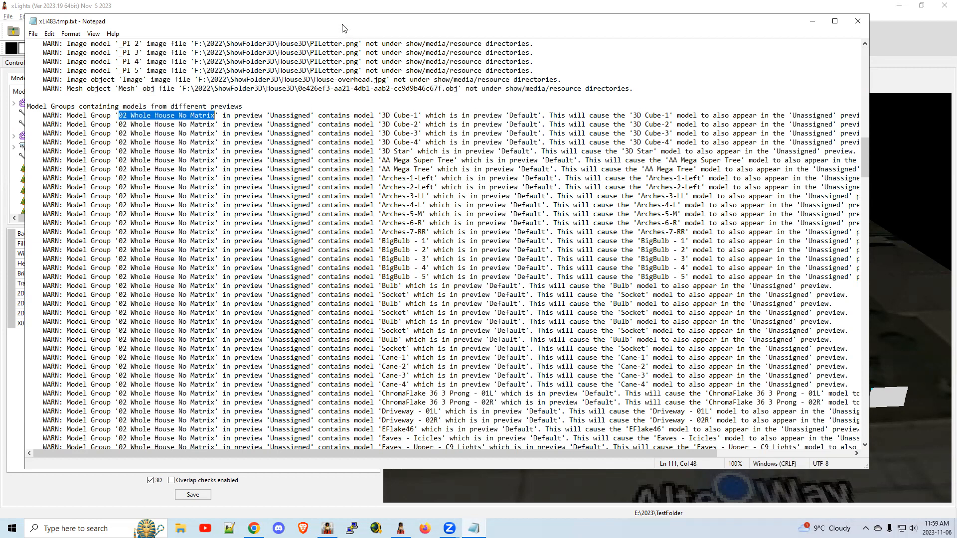
Return to the xLights layout, turn off the 3D view and switch the layout preview to Unassigned.
{"action": "left_click", "coordinate": [812, 22]}
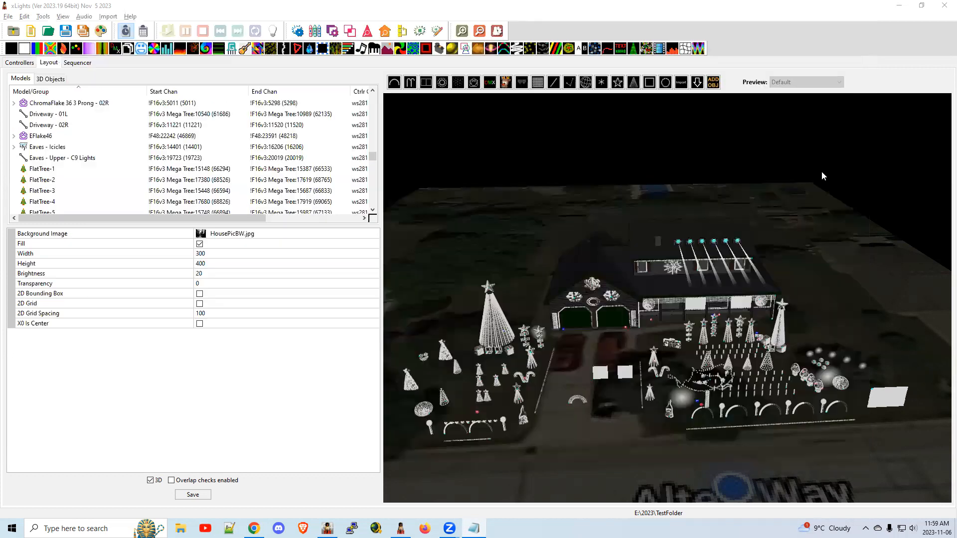
{"action": "scroll", "coordinate": [110, 151], "scroll_direction": "up", "scroll_amount": 14}
{"action": "scroll", "coordinate": [110, 152], "scroll_direction": "up", "scroll_amount": 15}
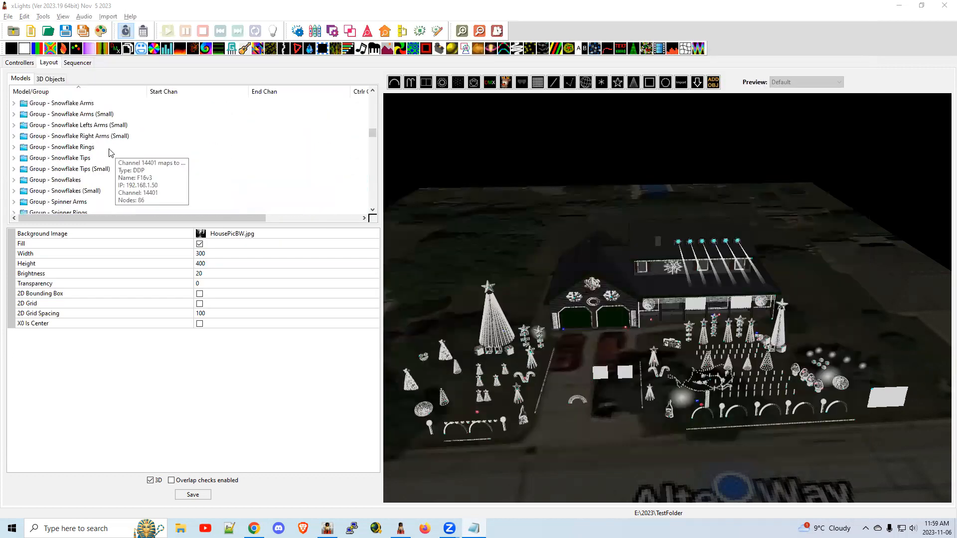
{"action": "scroll", "coordinate": [110, 152], "scroll_direction": "up", "scroll_amount": 5}
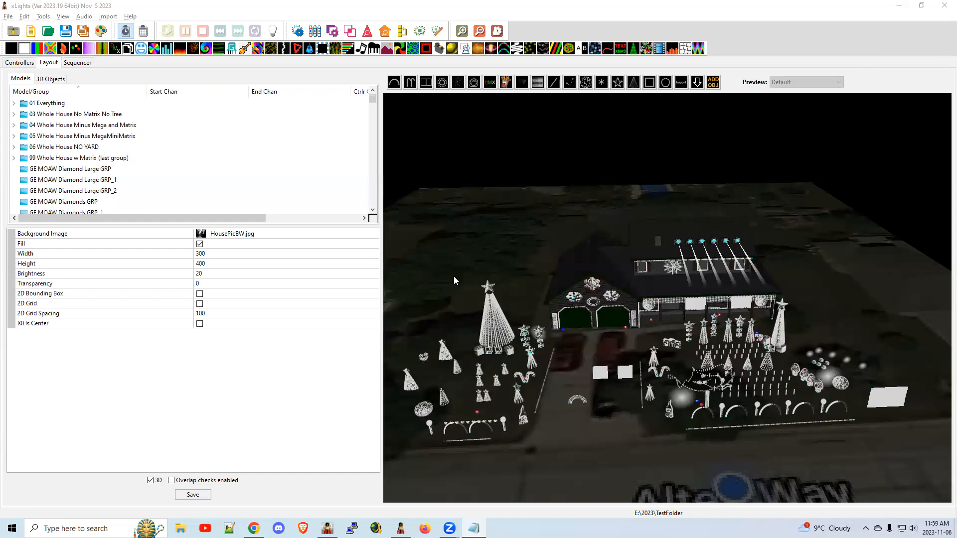
{"action": "left_click", "coordinate": [150, 480]}
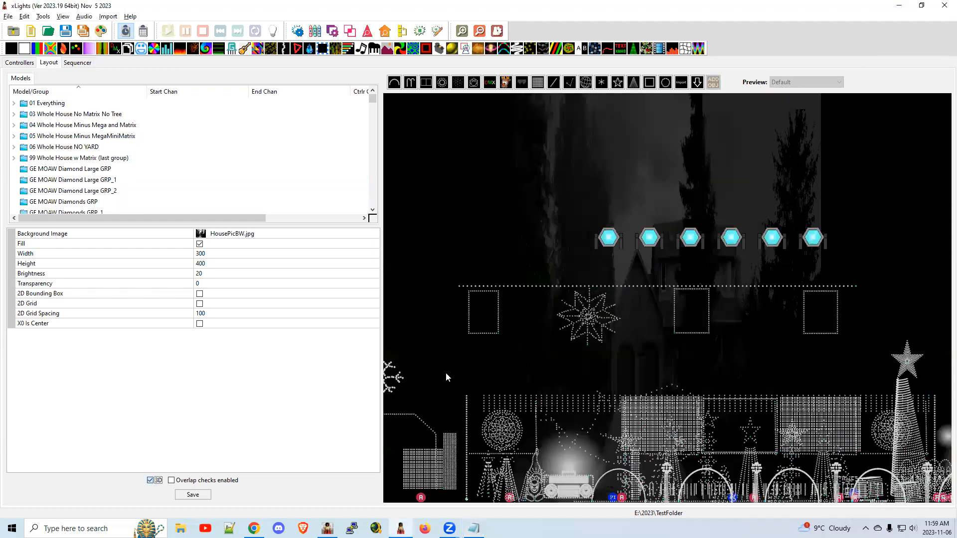
{"action": "left_click", "coordinate": [795, 84]}
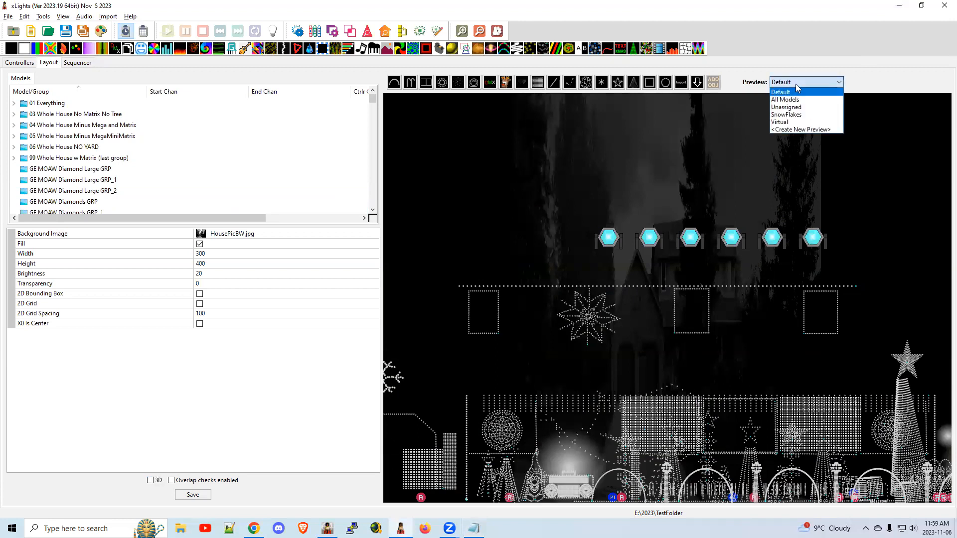
{"action": "left_click", "coordinate": [797, 109]}
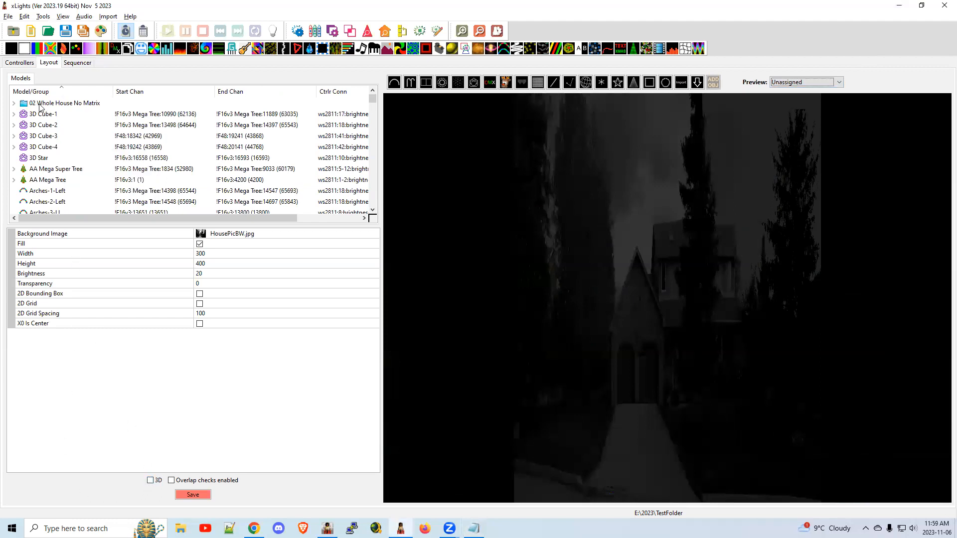
Assign the model group 02 Whole House No Matrix to the Default preview.
{"action": "left_click", "coordinate": [56, 103]}
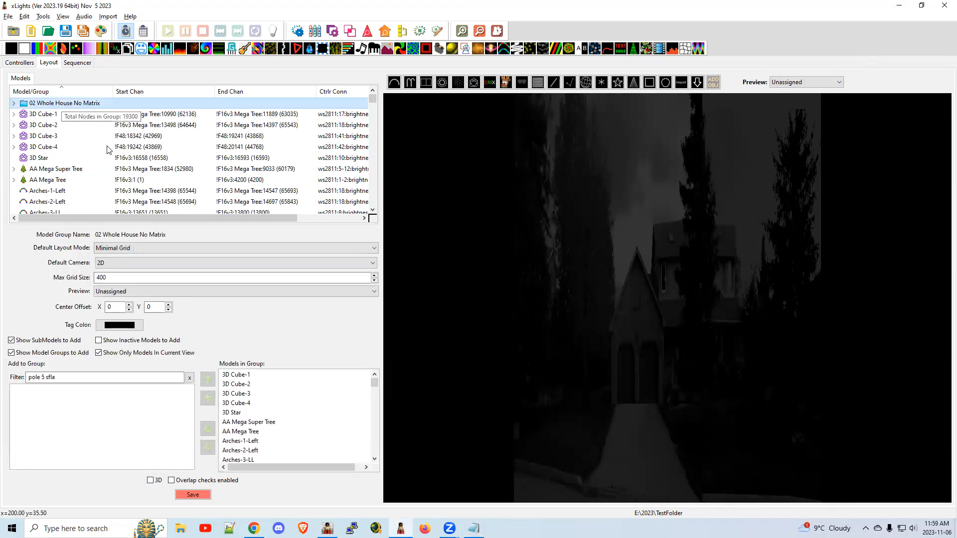
{"action": "left_click", "coordinate": [129, 293]}
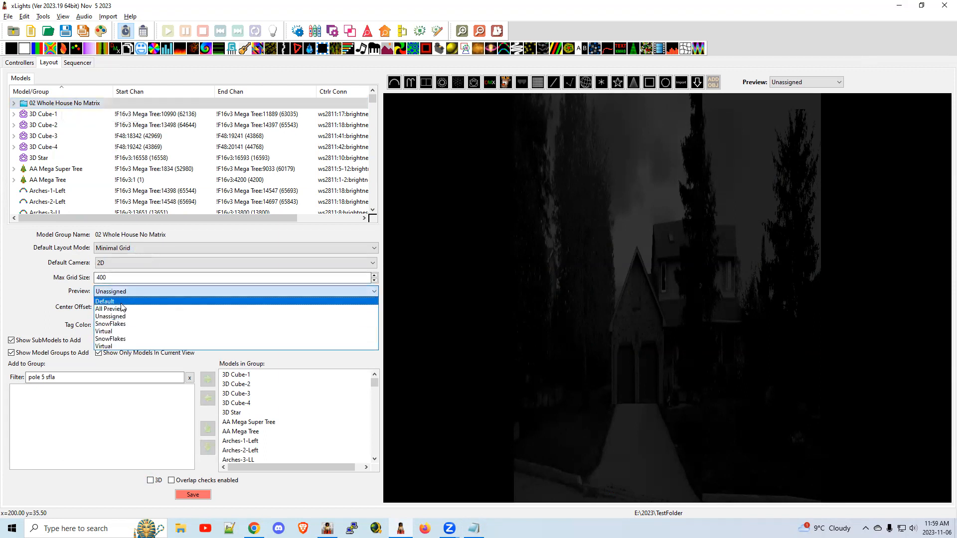
{"action": "left_click", "coordinate": [121, 304]}
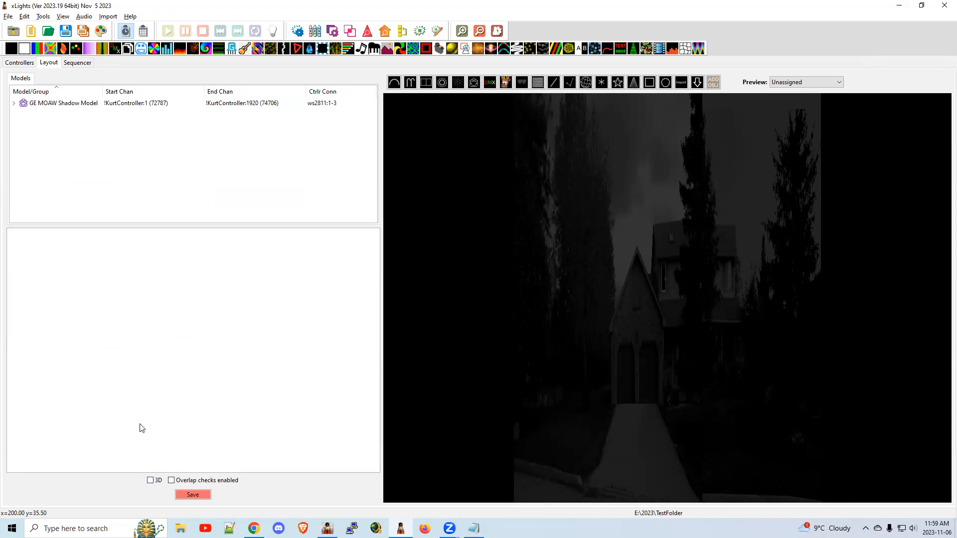
Switch the layout preview back to Default and turn the 3D view on again.
{"action": "left_click", "coordinate": [799, 81]}
{"action": "left_click", "coordinate": [785, 89]}
{"action": "left_click", "coordinate": [150, 481]}
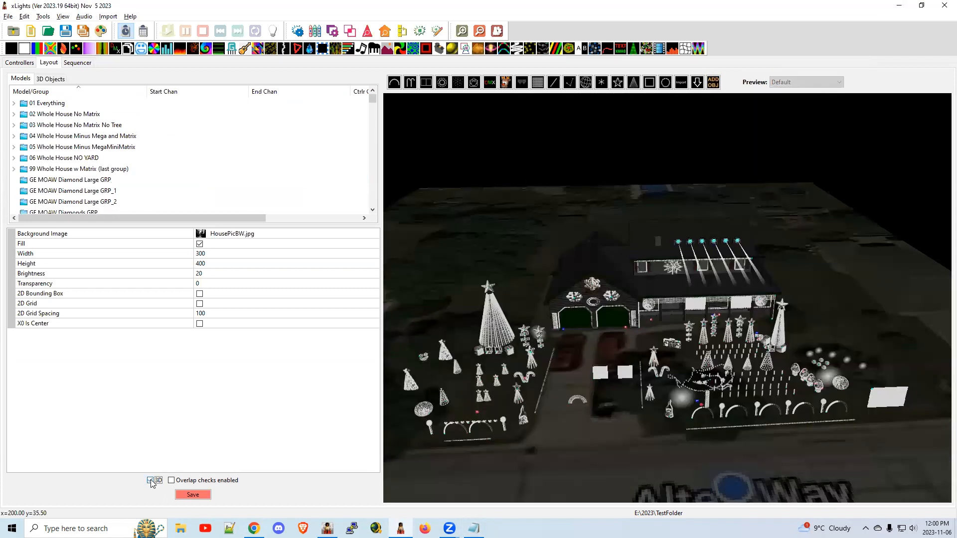
Check the preview assignment of the Whole House groups 02, 03, 05 and 06 and of GE MOAW Diamond Large GRP.
{"action": "left_click", "coordinate": [52, 115]}
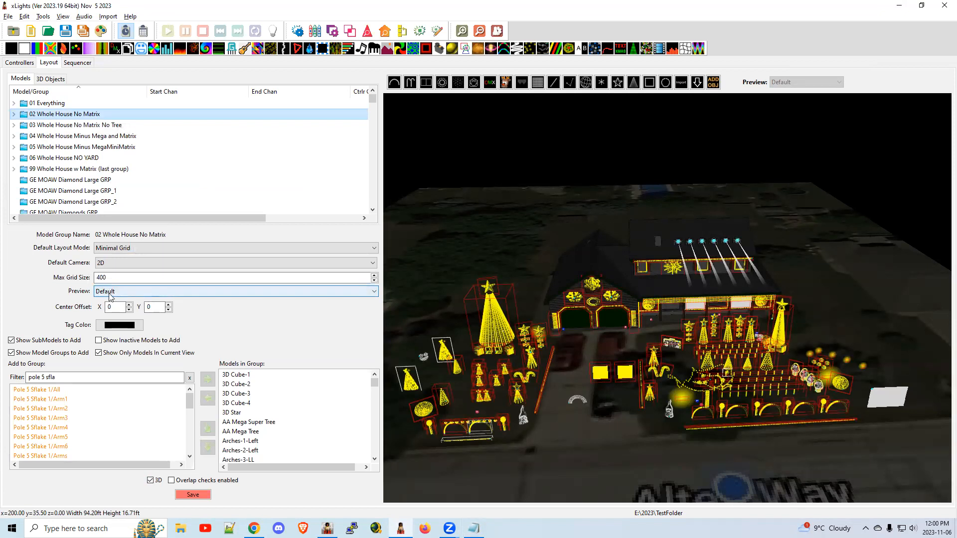
{"action": "left_click", "coordinate": [69, 126]}
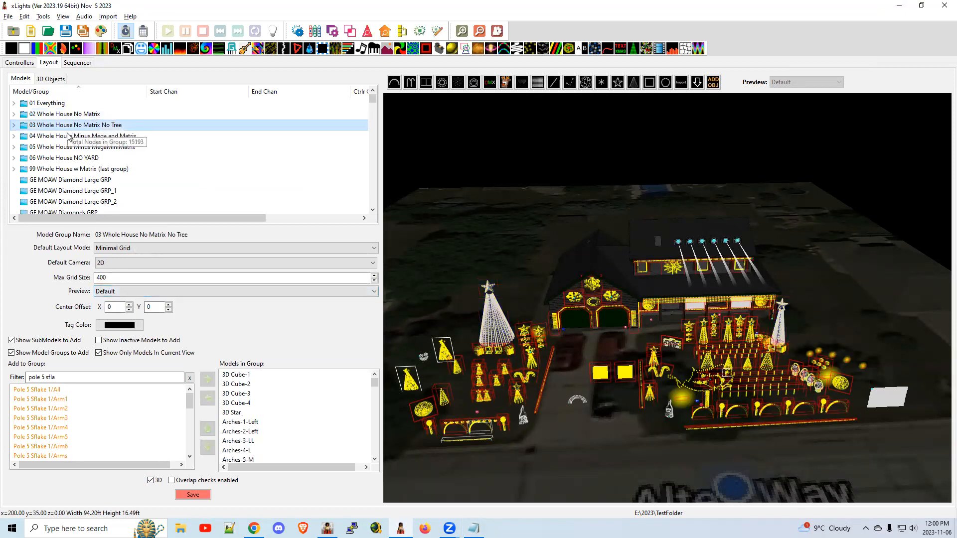
{"action": "left_click", "coordinate": [64, 147]}
{"action": "left_click", "coordinate": [66, 158]}
{"action": "left_click", "coordinate": [68, 180]}
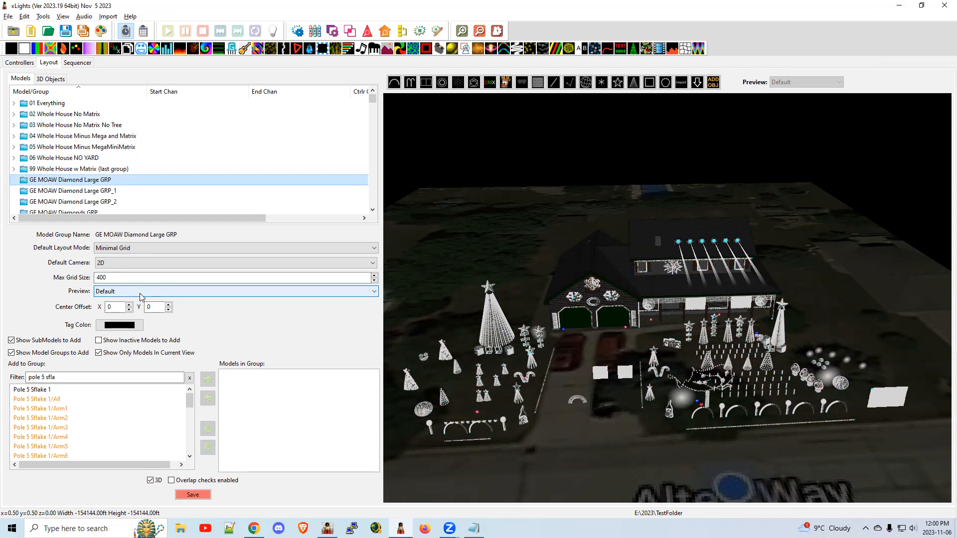
Switch to the Notepad check report and examine the errors about model groups that contain no models.
{"action": "key", "text": "alt+Tab"}
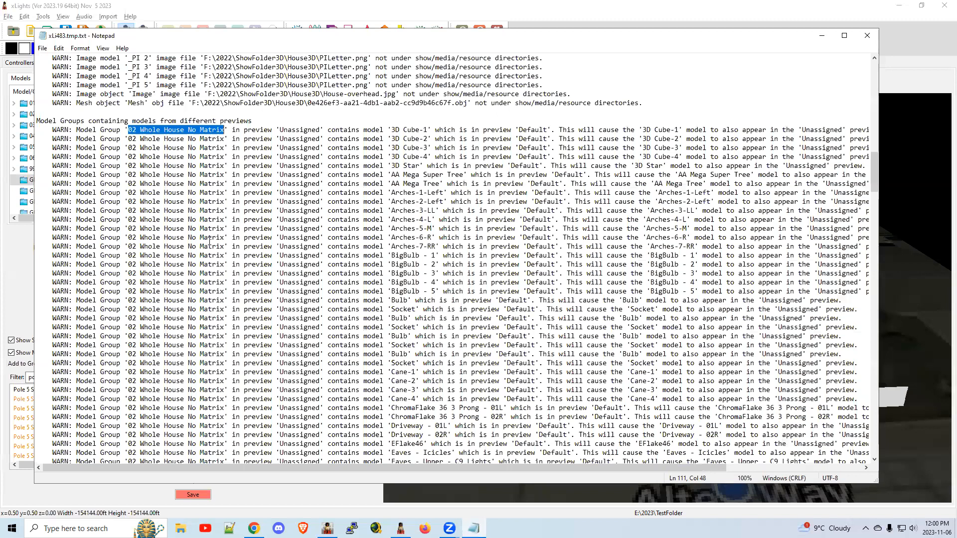
{"action": "scroll", "coordinate": [209, 239], "scroll_direction": "down", "scroll_amount": 20}
{"action": "scroll", "coordinate": [214, 241], "scroll_direction": "down", "scroll_amount": 10}
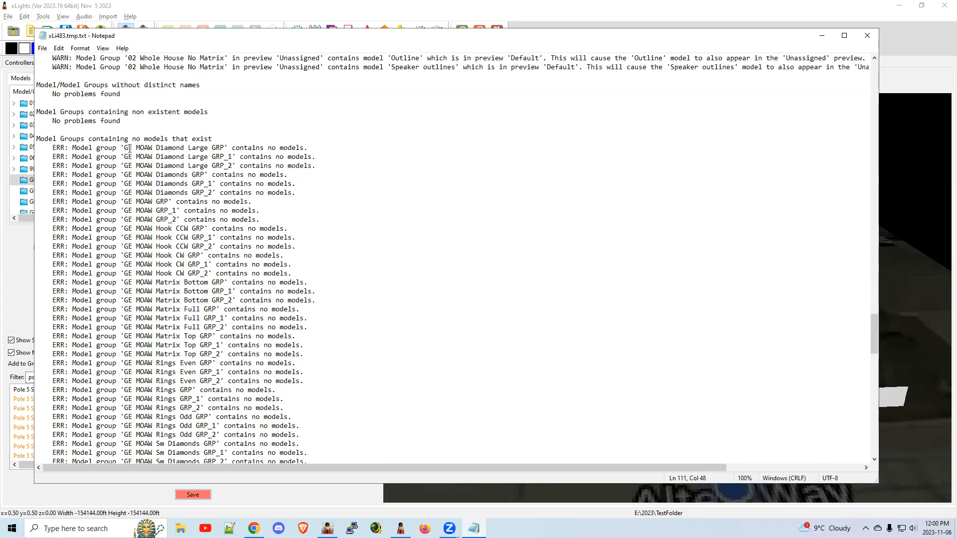
{"action": "left_click_drag", "start_coordinate": [333, 156], "coordinate": [81, 150]}
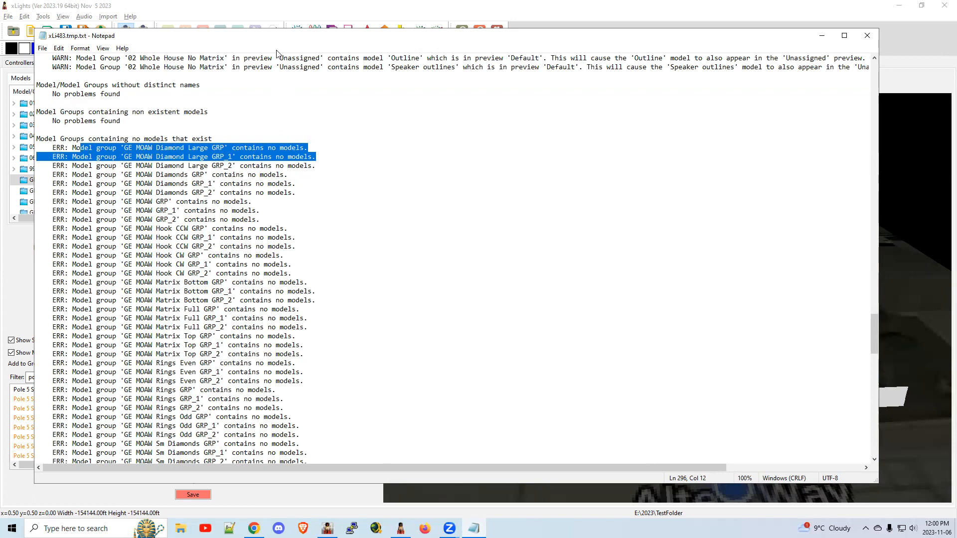
{"action": "left_click_drag", "start_coordinate": [282, 40], "coordinate": [464, 35]}
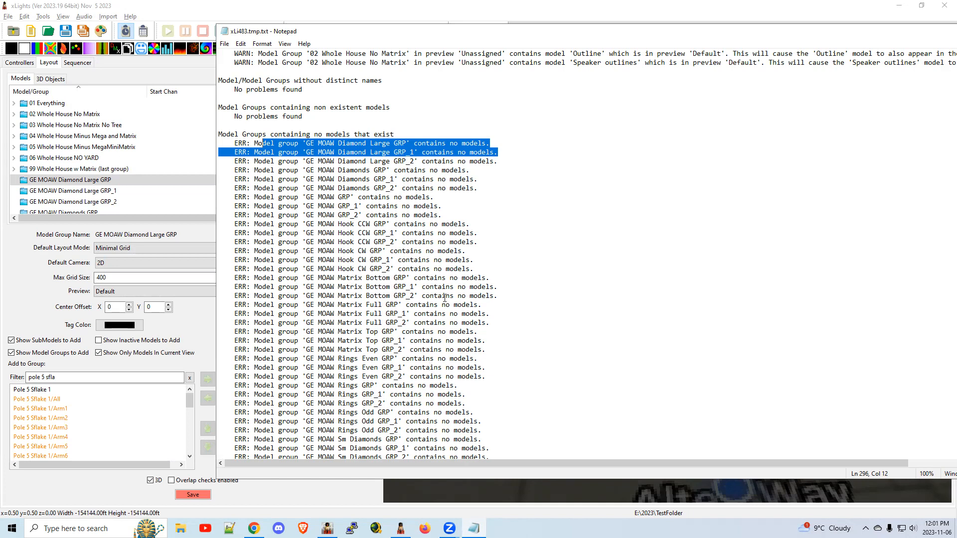
{"action": "scroll", "coordinate": [444, 298], "scroll_direction": "down", "scroll_amount": 15}
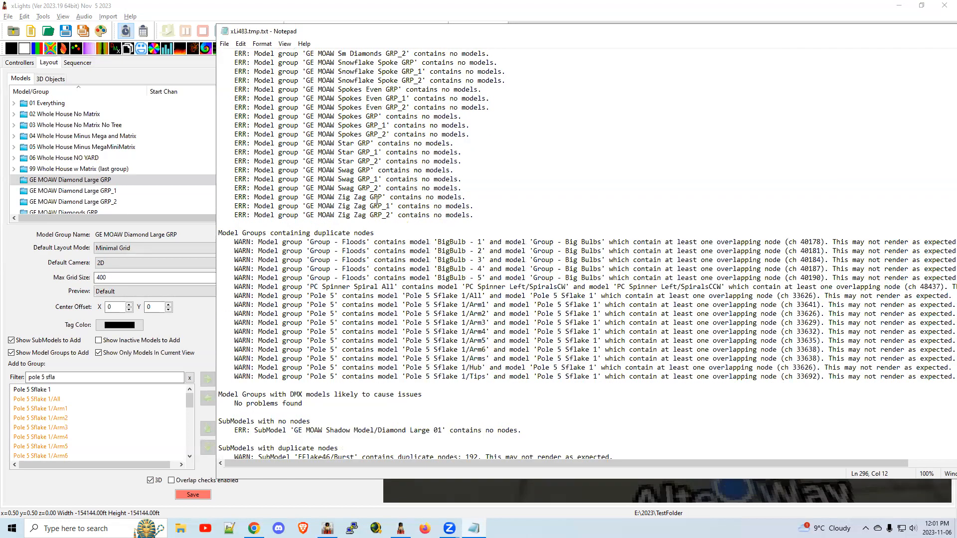
Try to delete all empty groups from the layout's model list.
{"action": "left_click", "coordinate": [49, 147]}
{"action": "right_click", "coordinate": [48, 149]}
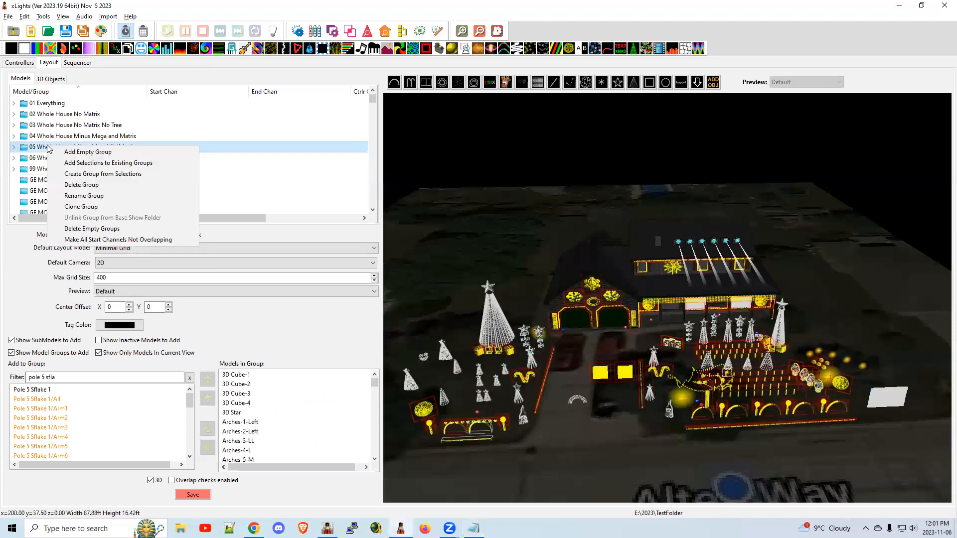
{"action": "left_click", "coordinate": [109, 229]}
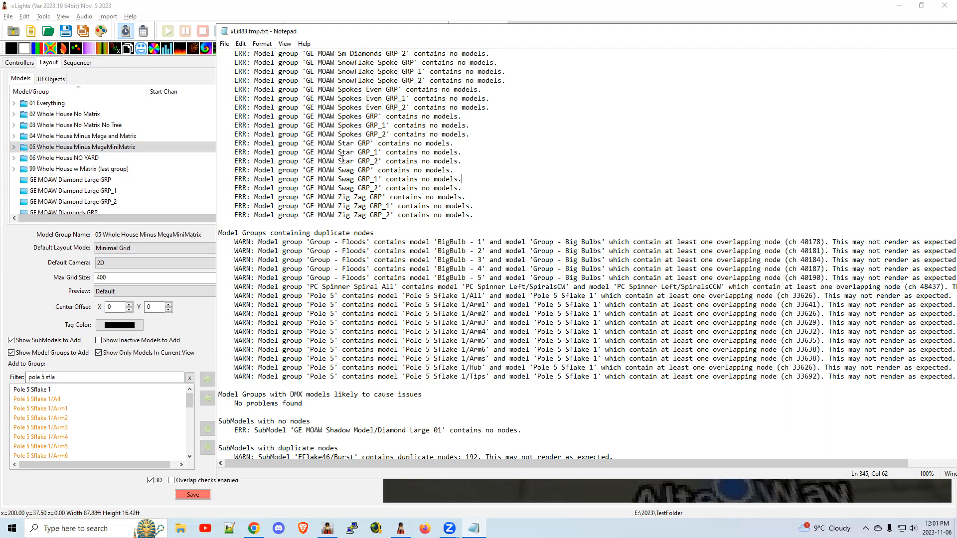
Examine the duplicate-node warnings for Group - Floods in the report, comparing model BigBulb - 1 with Group - Big Bulbs.
{"action": "scroll", "coordinate": [519, 196], "scroll_direction": "down", "scroll_amount": 3}
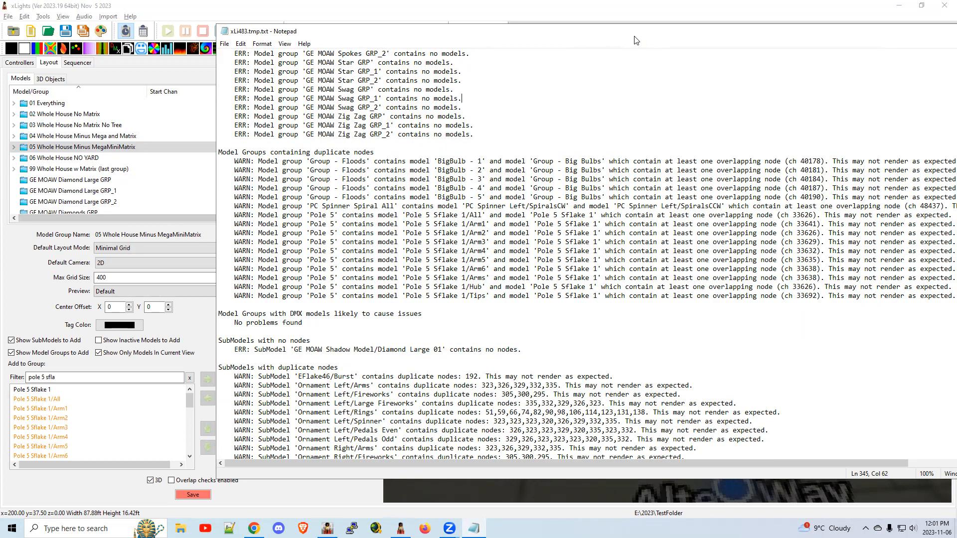
{"action": "left_click_drag", "start_coordinate": [634, 37], "coordinate": [509, 46]}
{"action": "left_click", "coordinate": [105, 162]}
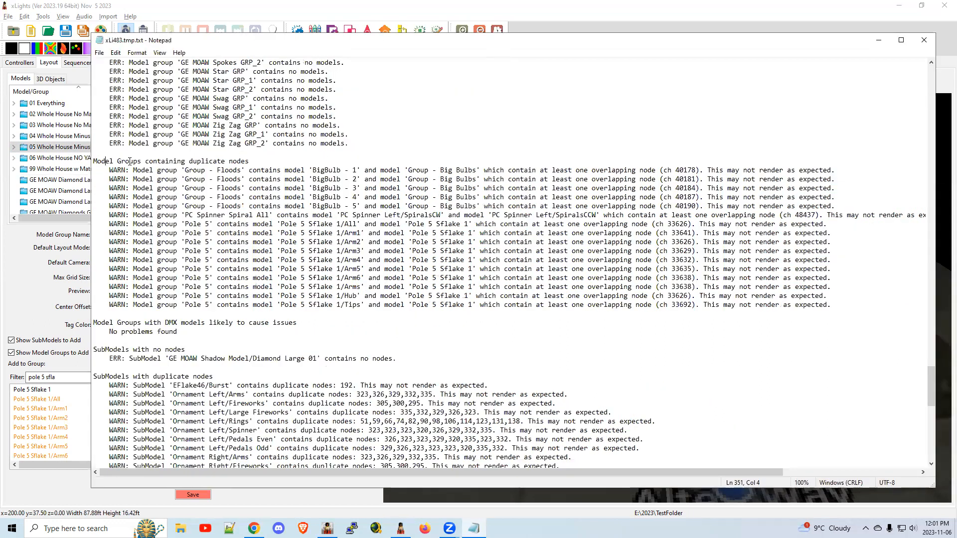
{"action": "left_click_drag", "start_coordinate": [105, 162], "coordinate": [271, 162]}
{"action": "left_click", "coordinate": [281, 162]}
{"action": "left_click_drag", "start_coordinate": [182, 170], "coordinate": [238, 170]}
{"action": "left_click_drag", "start_coordinate": [238, 171], "coordinate": [244, 170]}
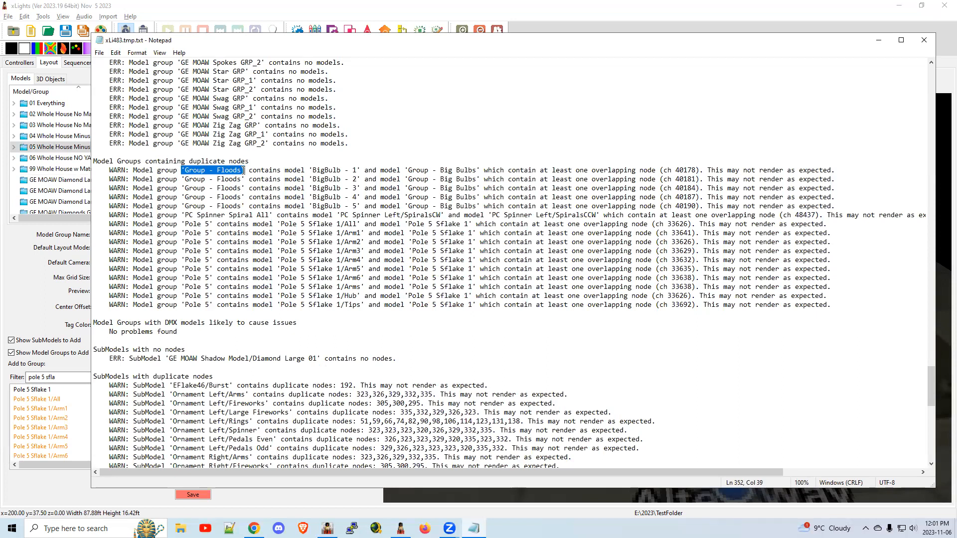
{"action": "left_click_drag", "start_coordinate": [312, 171], "coordinate": [391, 171]}
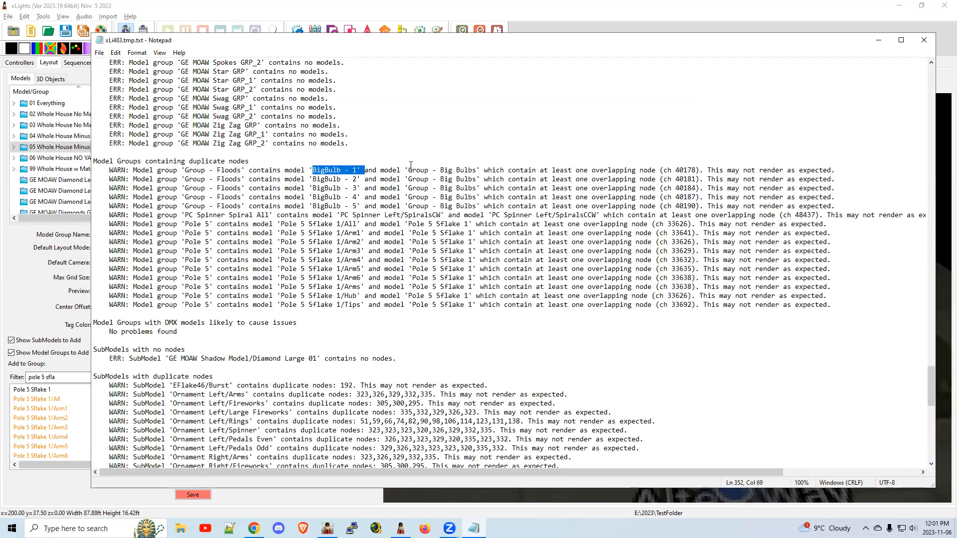
{"action": "left_click_drag", "start_coordinate": [405, 170], "coordinate": [482, 171]}
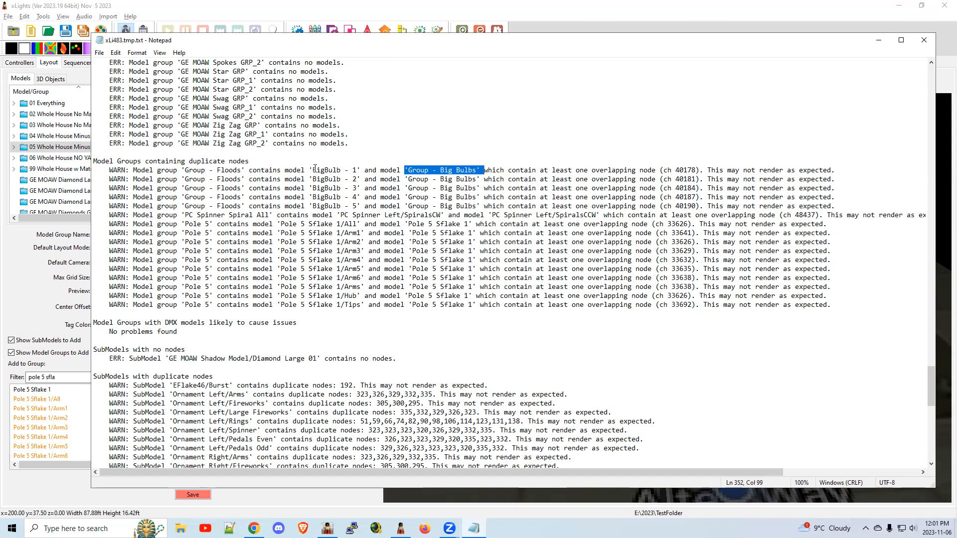
{"action": "left_click_drag", "start_coordinate": [309, 170], "coordinate": [476, 171]}
{"action": "left_click_drag", "start_coordinate": [243, 170], "coordinate": [181, 170]}
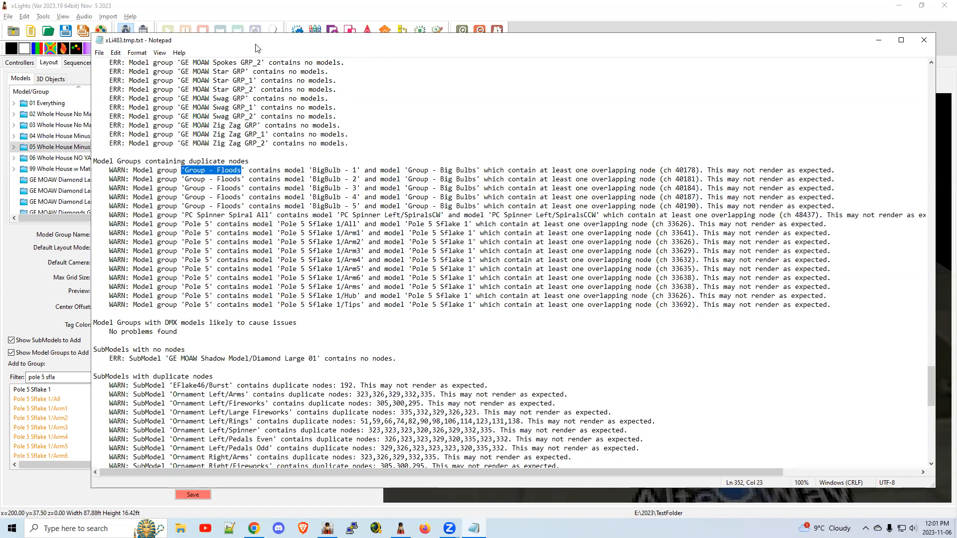
Switch to xLights and remove Group - Big Bulbs from the models in Group - Floods.
{"action": "key", "text": "alt+Tab"}
{"action": "scroll", "coordinate": [82, 165], "scroll_direction": "down", "scroll_amount": 10}
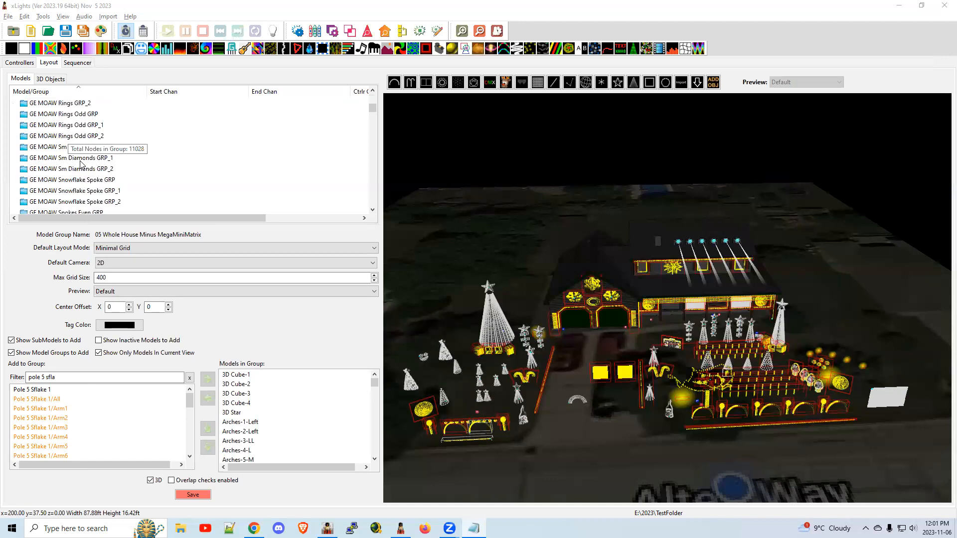
{"action": "scroll", "coordinate": [82, 164], "scroll_direction": "down", "scroll_amount": 2}
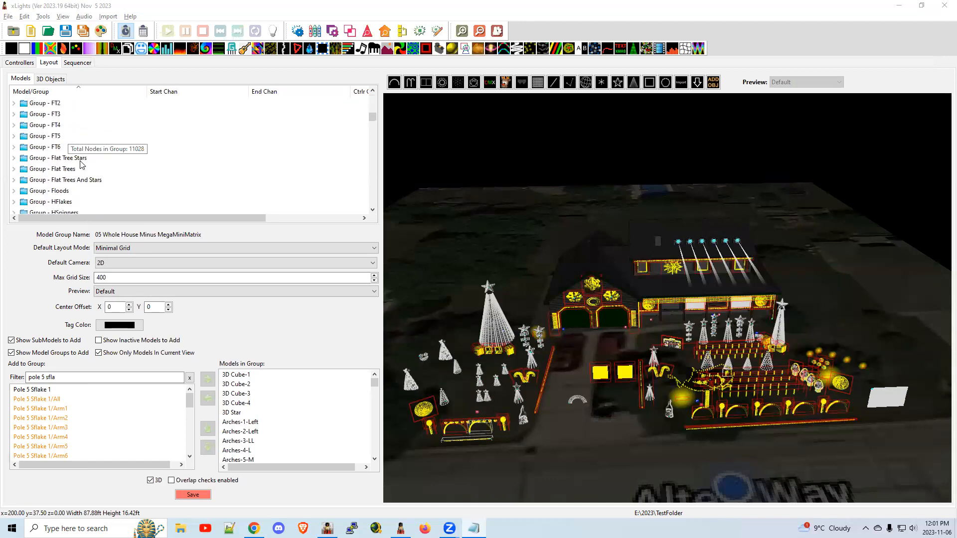
{"action": "left_click", "coordinate": [44, 192]}
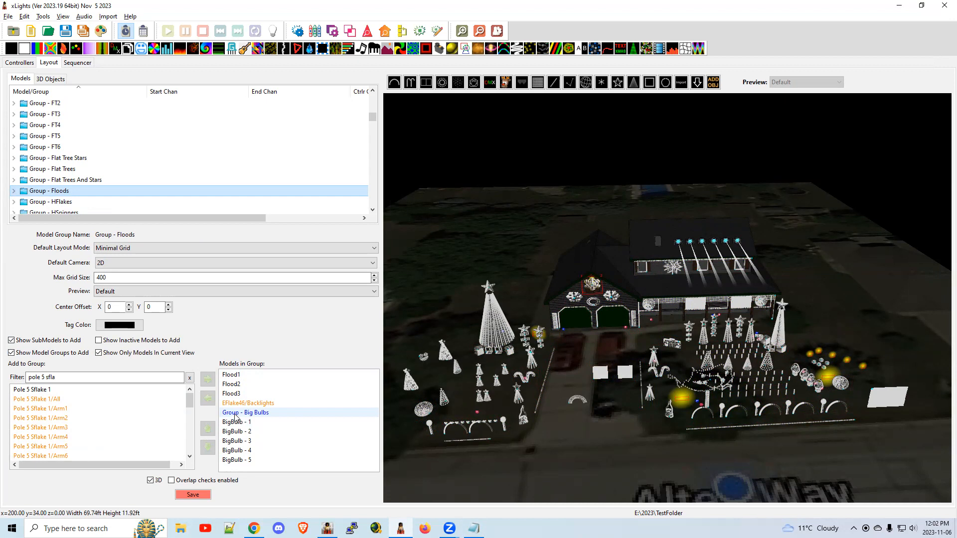
{"action": "left_click", "coordinate": [264, 416]}
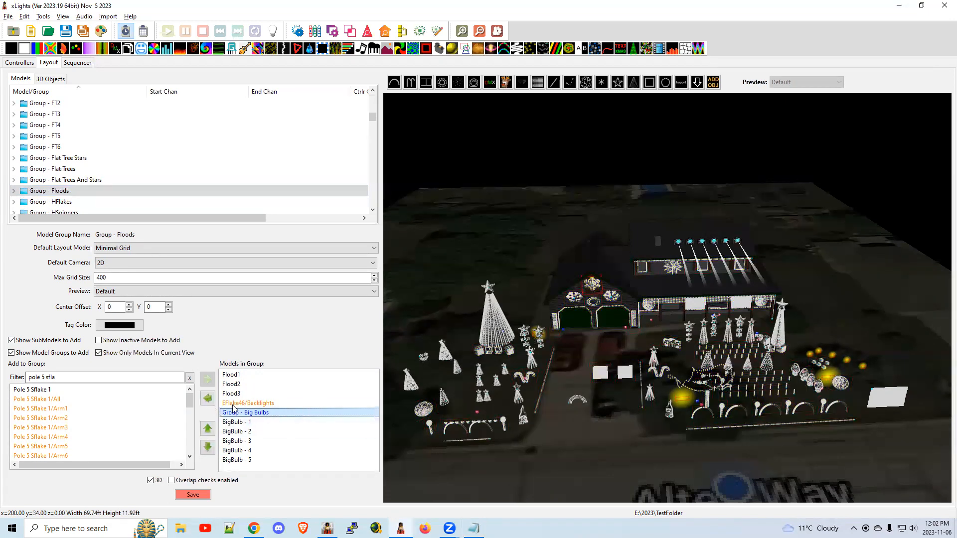
{"action": "left_click", "coordinate": [208, 402]}
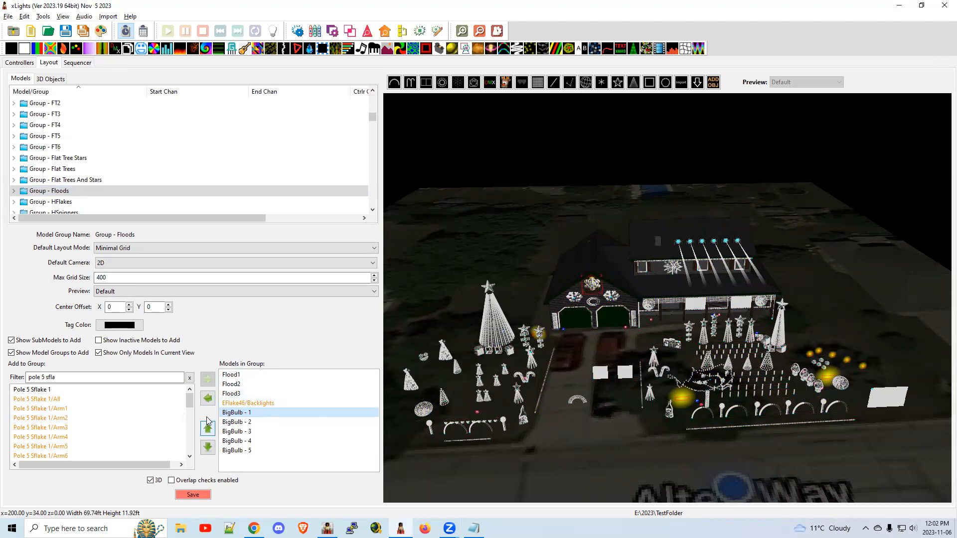
Switch to the Notepad check report and examine the duplicate-node warnings for Group - Floods and PC Spinner Spiral All.
{"action": "key", "text": "alt+Tab"}
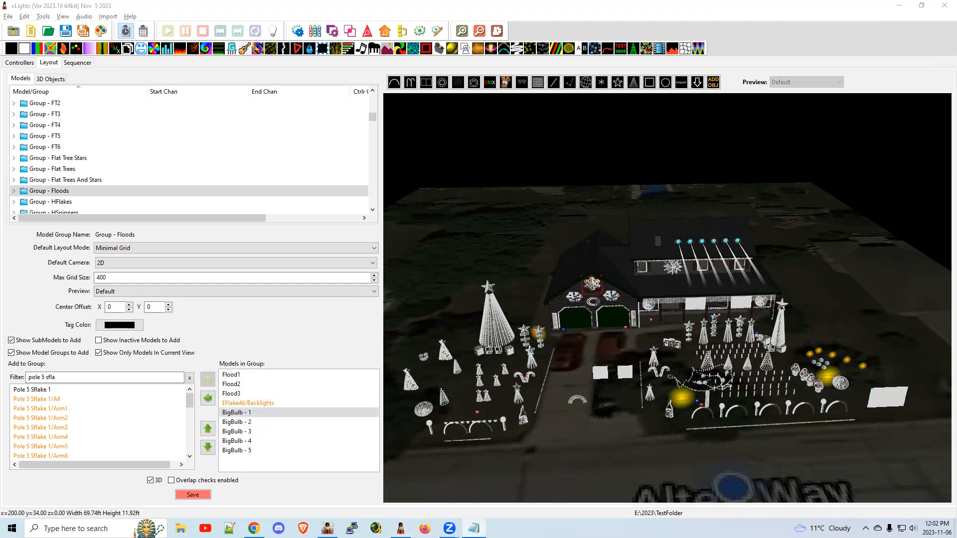
{"action": "left_click_drag", "start_coordinate": [956, 74], "coordinate": [567, 78]}
{"action": "left_click_drag", "start_coordinate": [475, 206], "coordinate": [766, 202]}
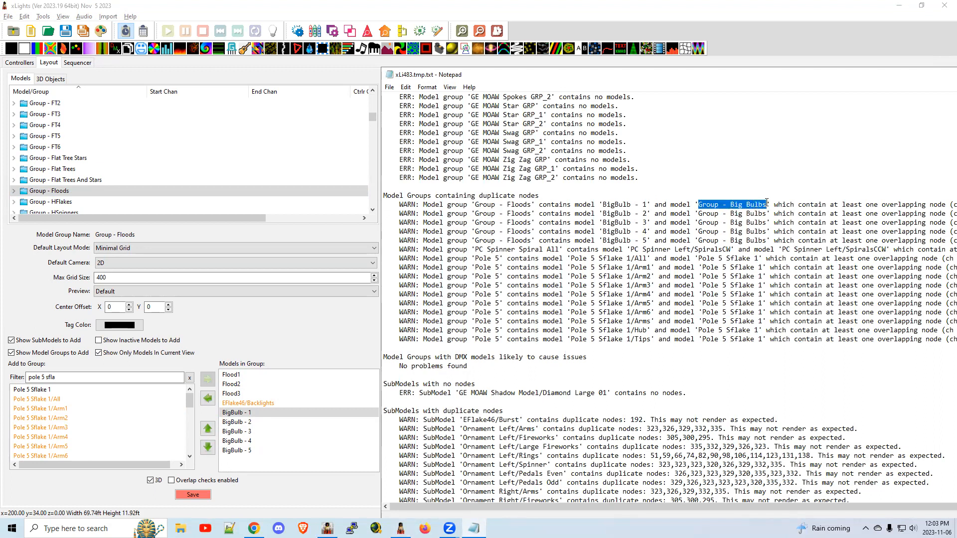
{"action": "left_click_drag", "start_coordinate": [941, 205], "coordinate": [897, 205]}
{"action": "left_click_drag", "start_coordinate": [540, 241], "coordinate": [475, 241]}
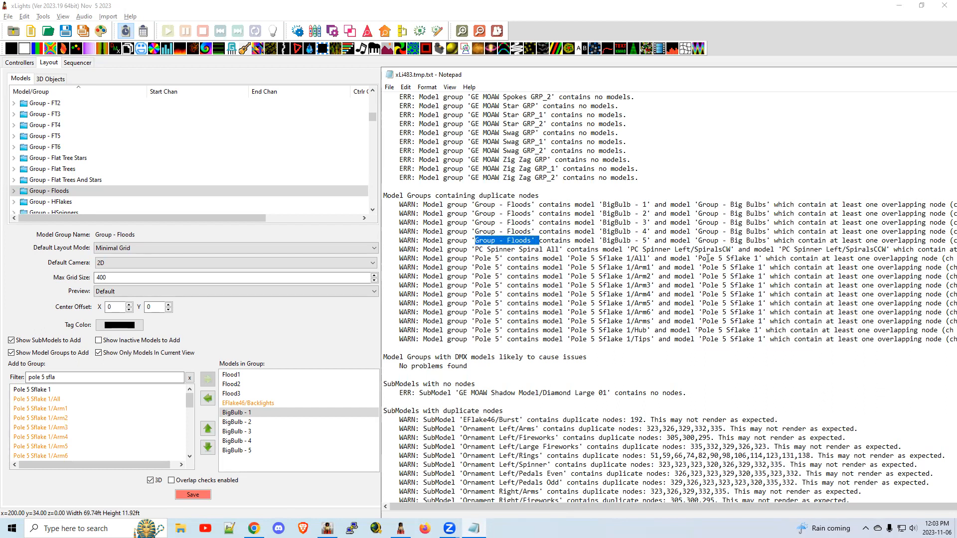
{"action": "left_click_drag", "start_coordinate": [472, 249], "coordinate": [790, 250]}
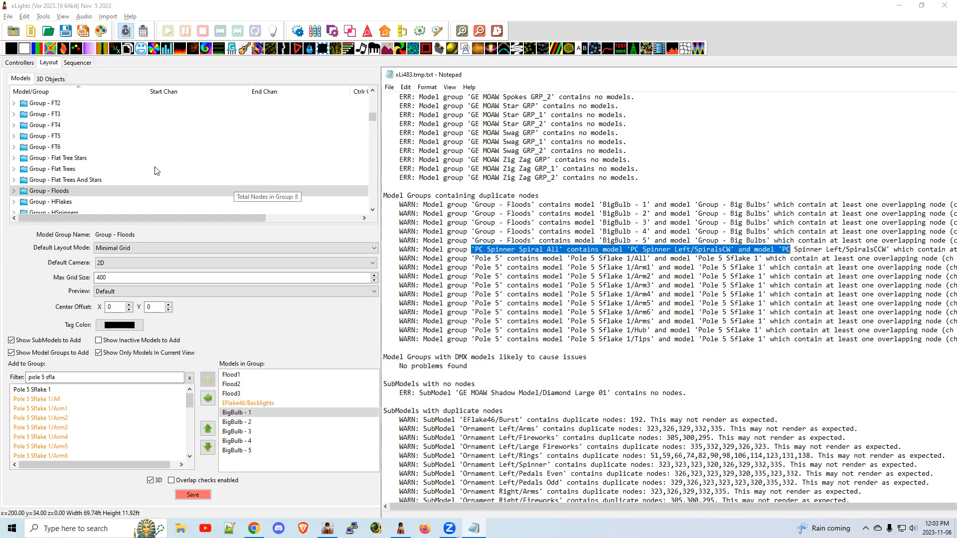
{"action": "left_click", "coordinate": [98, 169]}
{"action": "left_click", "coordinate": [99, 169]}
{"action": "scroll", "coordinate": [140, 184], "scroll_direction": "down", "scroll_amount": 5}
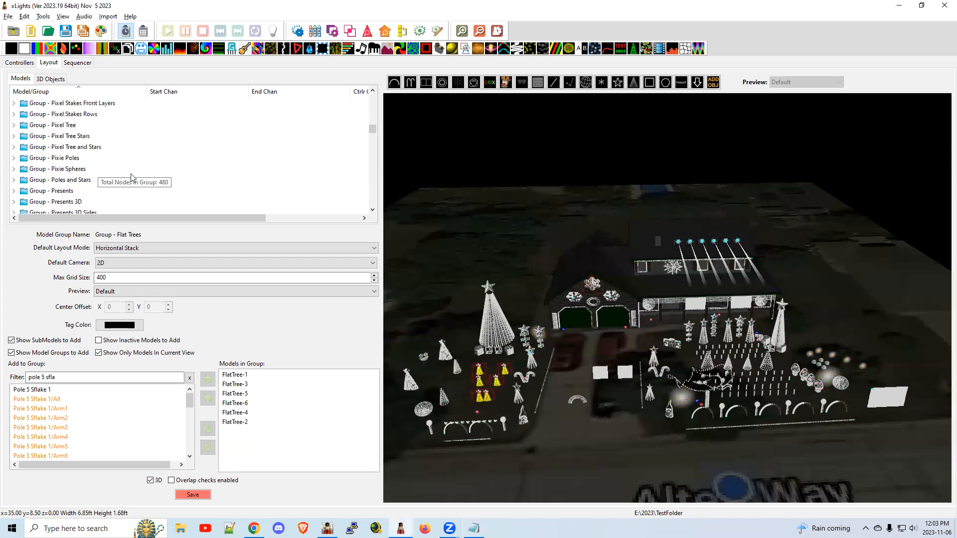
{"action": "scroll", "coordinate": [139, 184], "scroll_direction": "down", "scroll_amount": 8}
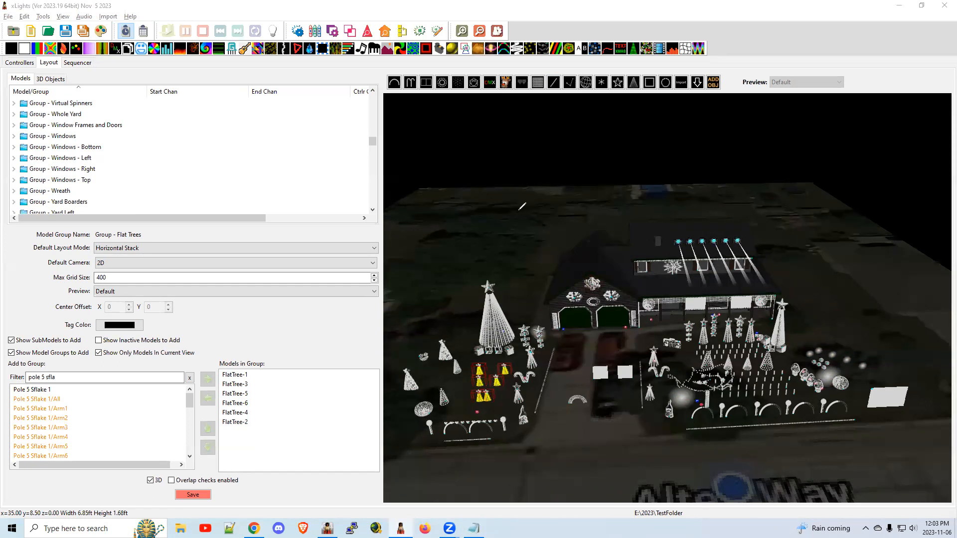
{"action": "mouse_move", "coordinate": [534, 145]}
{"action": "left_mouse_down"}
{"action": "mouse_move", "coordinate": [525, 249]}
{"action": "mouse_move", "coordinate": [625, 211]}
{"action": "mouse_move", "coordinate": [602, 153]}
{"action": "mouse_move", "coordinate": [533, 144]}
{"action": "left_mouse_up"}
{"action": "mouse_move", "coordinate": [534, 194]}
{"action": "left_mouse_down"}
{"action": "mouse_move", "coordinate": [552, 182]}
{"action": "mouse_move", "coordinate": [556, 158]}
{"action": "left_mouse_up"}
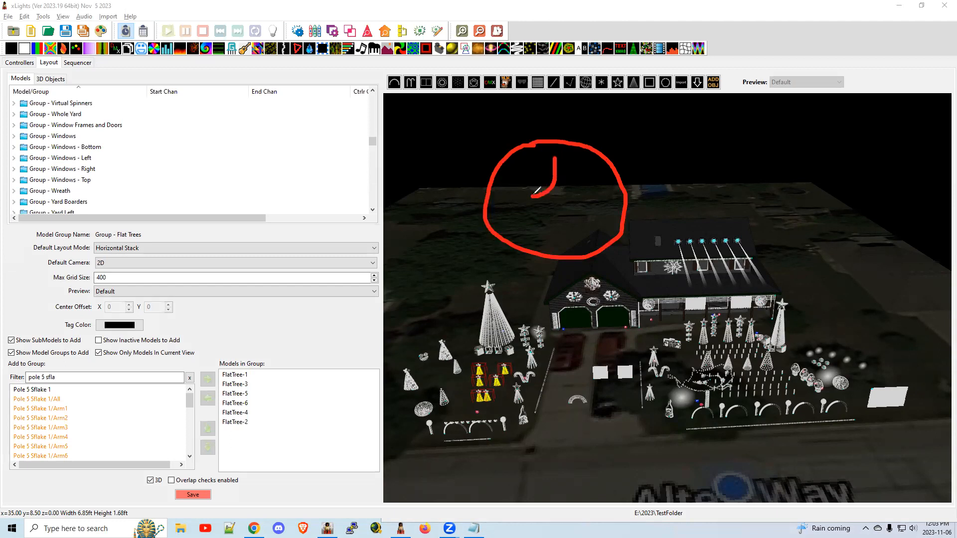
{"action": "mouse_move", "coordinate": [537, 191]}
{"action": "left_mouse_down"}
{"action": "mouse_move", "coordinate": [539, 171]}
{"action": "mouse_move", "coordinate": [522, 165]}
{"action": "left_mouse_up"}
{"action": "mouse_move", "coordinate": [533, 198]}
{"action": "left_mouse_down"}
{"action": "mouse_move", "coordinate": [511, 183]}
{"action": "mouse_move", "coordinate": [531, 200]}
{"action": "mouse_move", "coordinate": [505, 199]}
{"action": "mouse_move", "coordinate": [535, 199]}
{"action": "left_mouse_up"}
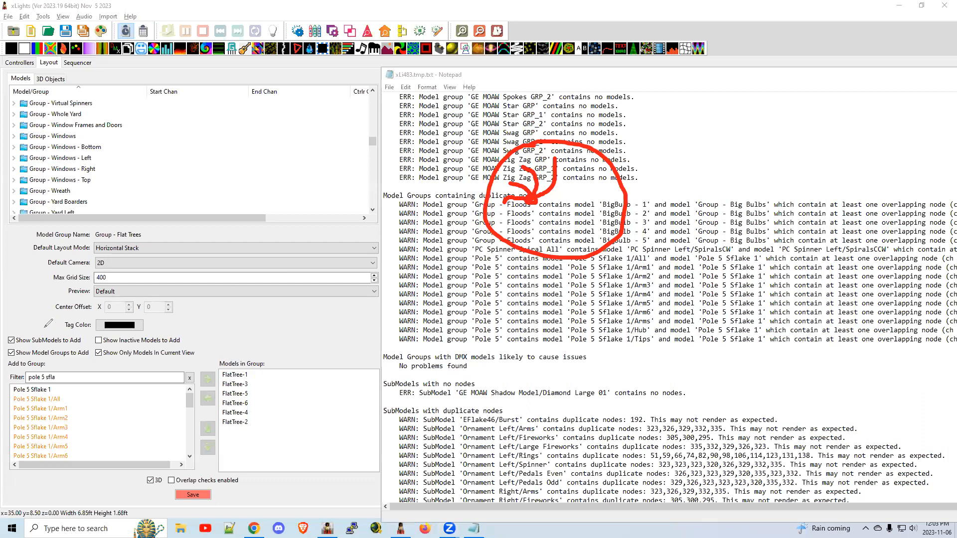
Examine the report's Pole 5 warning about Pole 5 Sflake 1/All overlapping the model Pole 5 Sflake 1.
{"action": "left_click", "coordinate": [44, 337]}
{"action": "left_click_drag", "start_coordinate": [469, 263], "coordinate": [496, 263]}
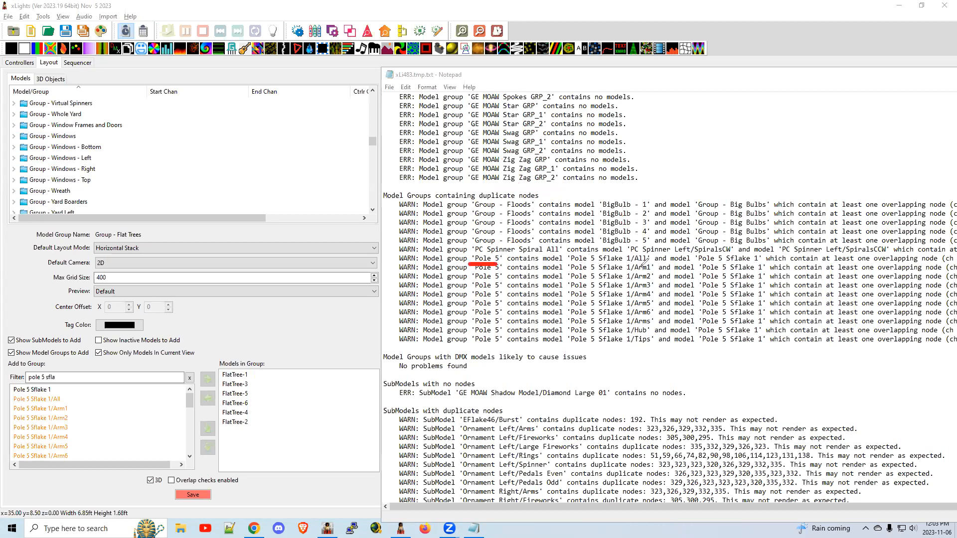
{"action": "left_click", "coordinate": [653, 265]}
{"action": "left_click_drag", "start_coordinate": [694, 265], "coordinate": [760, 265]}
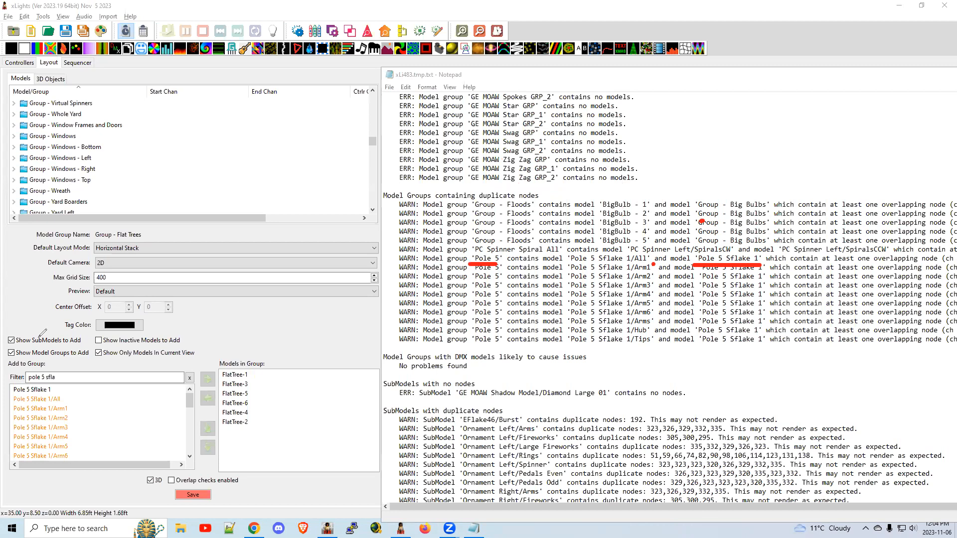
{"action": "key", "text": "e"}
Remove all Pole 5 Sflake 1 submodels, from All through Tips, from the Pole 5 group in the xLights layout.
{"action": "left_click_drag", "start_coordinate": [723, 78], "coordinate": [956, 80]}
{"action": "scroll", "coordinate": [129, 167], "scroll_direction": "down", "scroll_amount": 15}
{"action": "scroll", "coordinate": [119, 171], "scroll_direction": "up", "scroll_amount": 4}
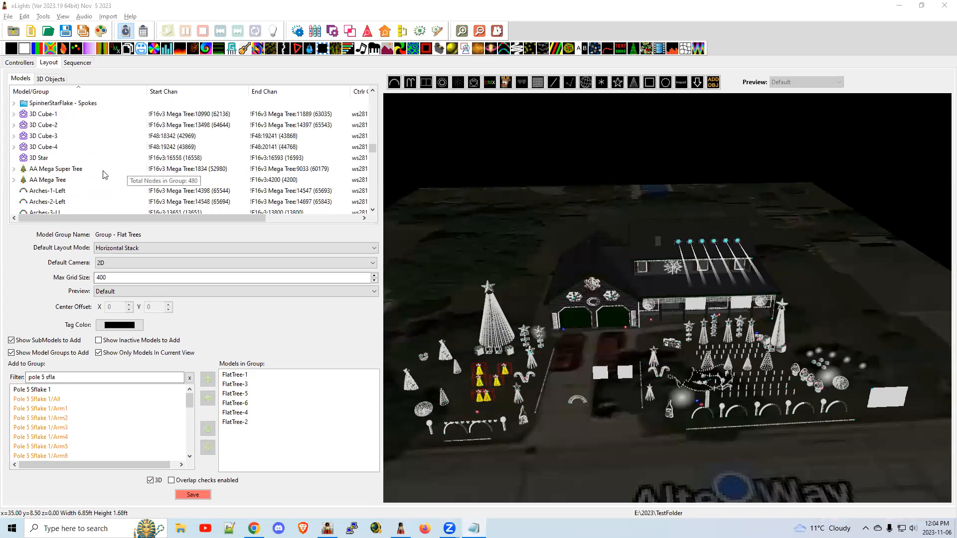
{"action": "scroll", "coordinate": [72, 167], "scroll_direction": "up", "scroll_amount": 2}
{"action": "left_click", "coordinate": [42, 157]}
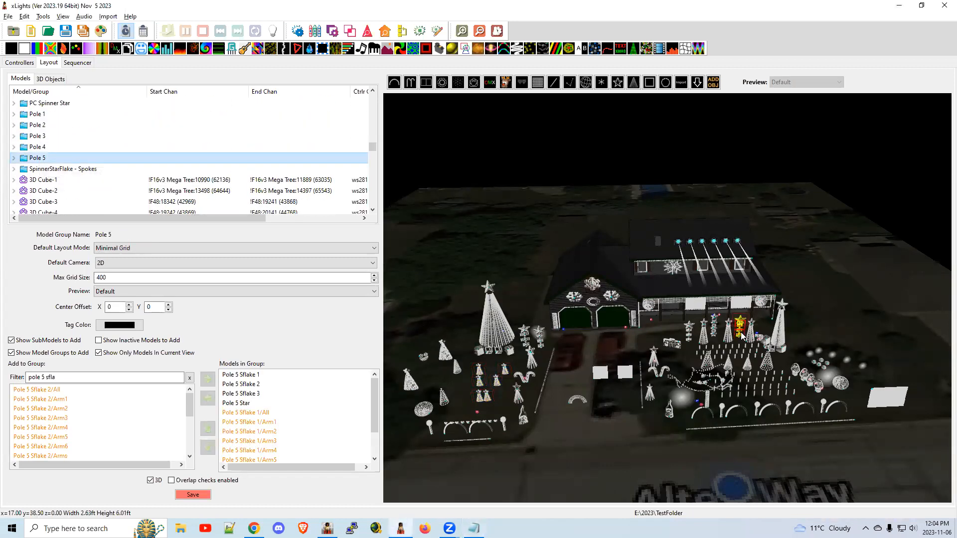
{"action": "scroll", "coordinate": [748, 337], "scroll_direction": "up", "scroll_amount": 3}
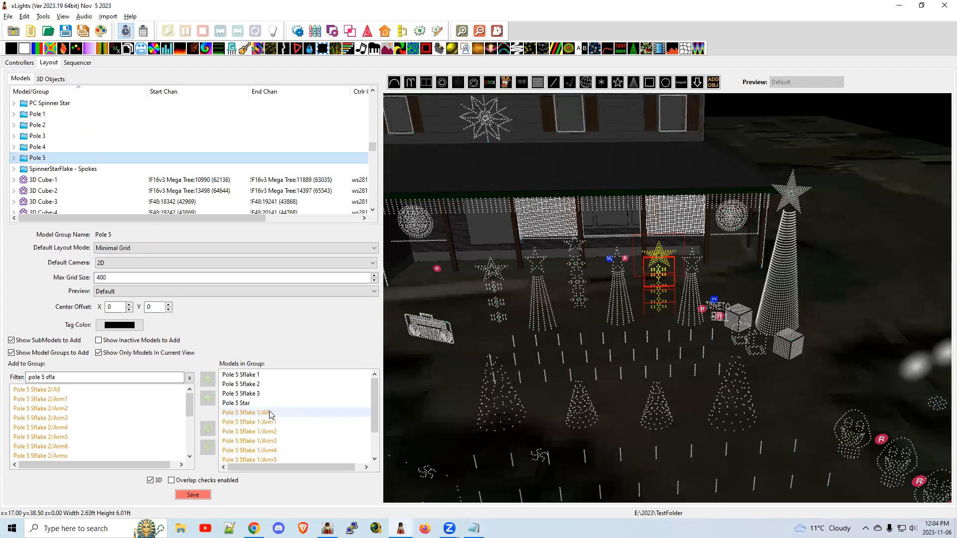
{"action": "scroll", "coordinate": [286, 441], "scroll_direction": "down", "scroll_amount": 1}
{"action": "scroll", "coordinate": [279, 411], "scroll_direction": "up", "scroll_amount": 1}
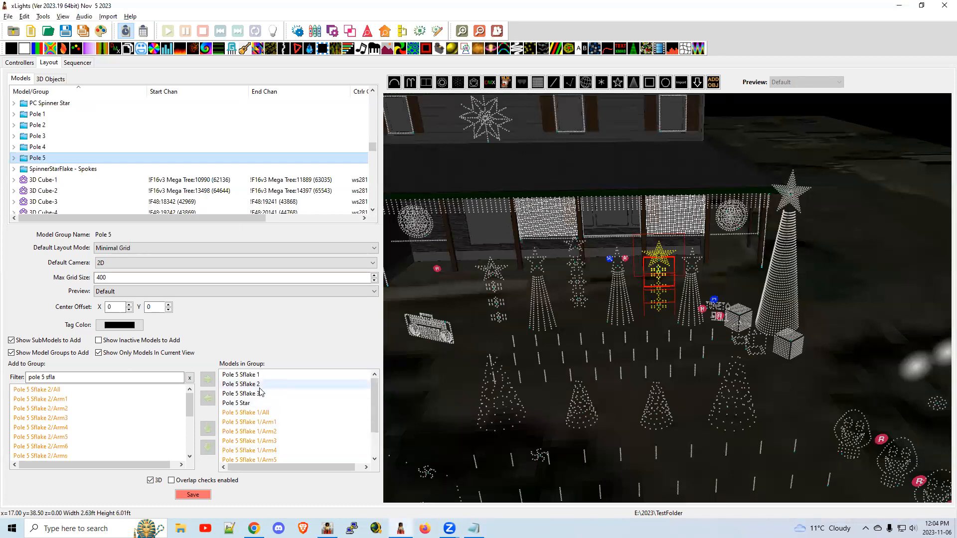
{"action": "left_click", "coordinate": [273, 413]}
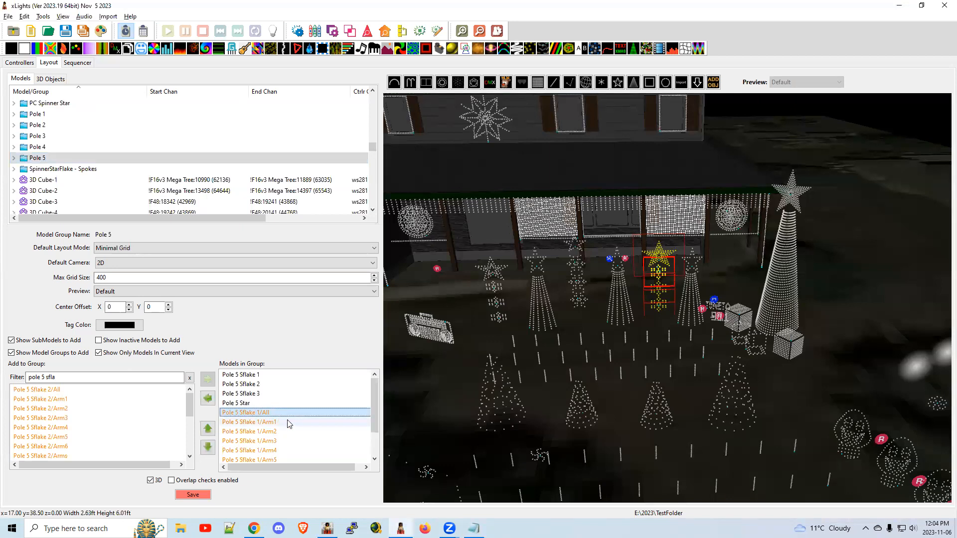
{"action": "scroll", "coordinate": [287, 421], "scroll_direction": "down", "scroll_amount": 1}
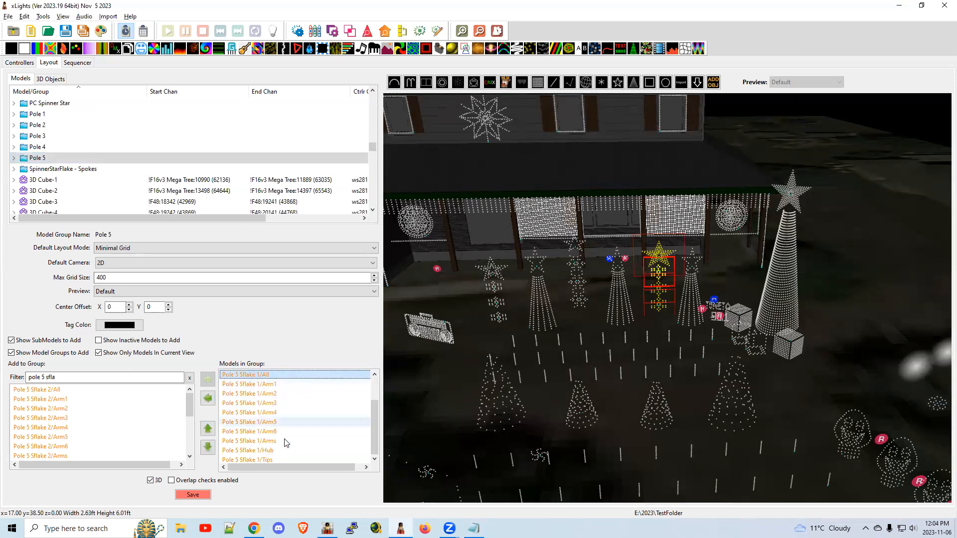
{"action": "left_click", "coordinate": [270, 458], "text": "shift"}
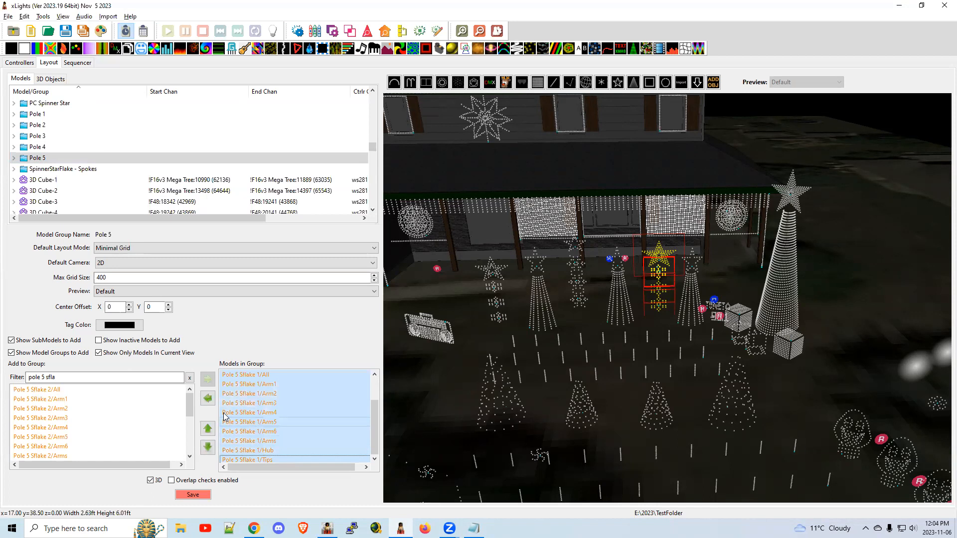
{"action": "left_click", "coordinate": [208, 399]}
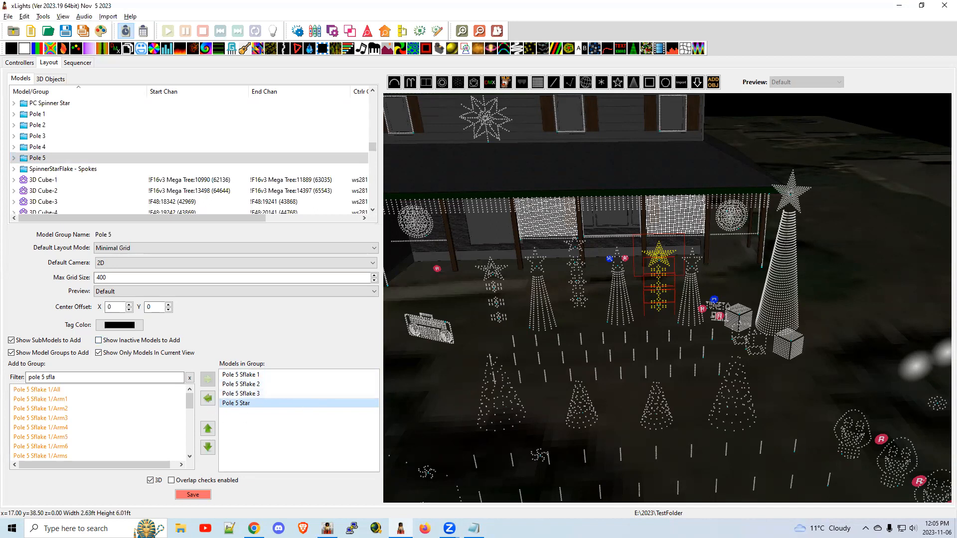
Switch to the Notepad report and examine the Pole 5 warning about Pole 5 Sflake 1/Arm5 and the duplicate-nodes heading.
{"action": "key", "text": "alt+Tab"}
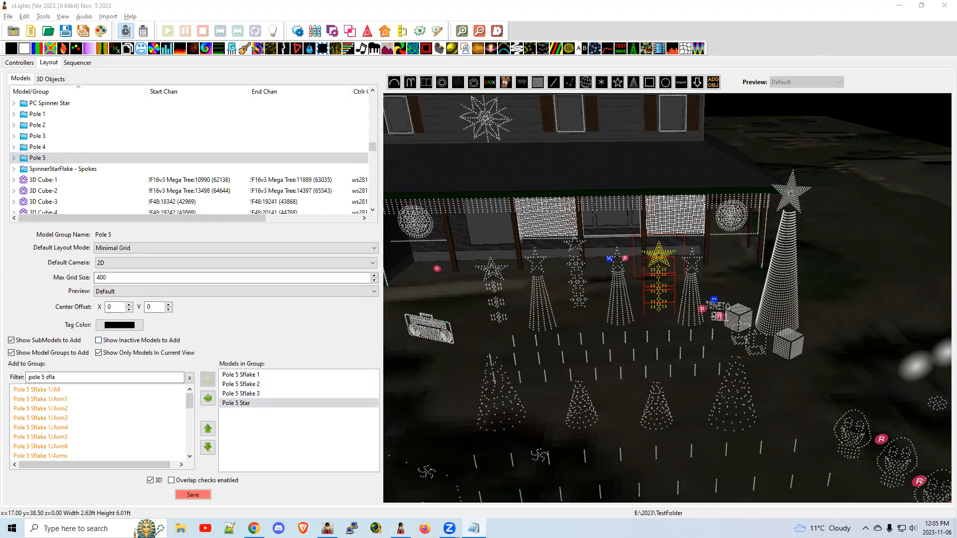
{"action": "left_click_drag", "start_coordinate": [956, 64], "coordinate": [469, 64]}
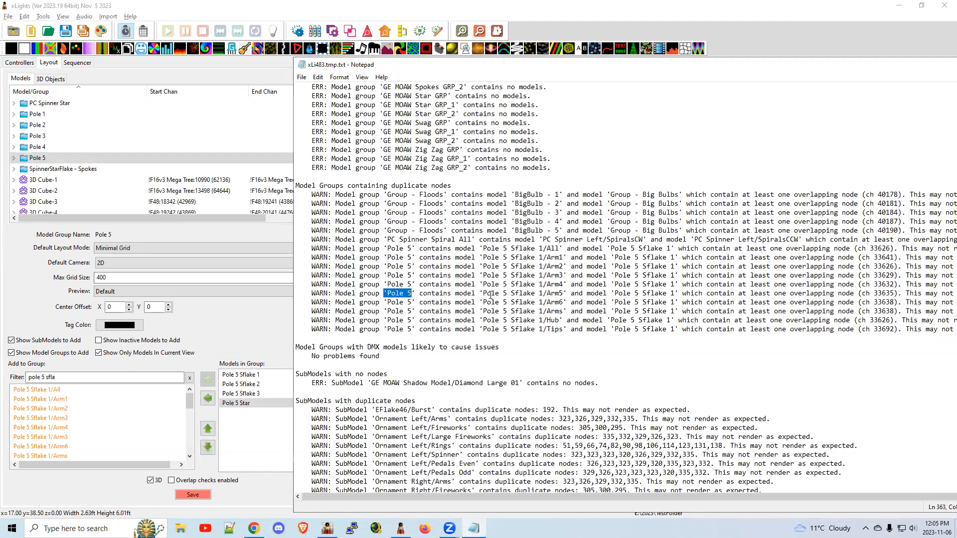
{"action": "left_click_drag", "start_coordinate": [483, 294], "coordinate": [673, 294]}
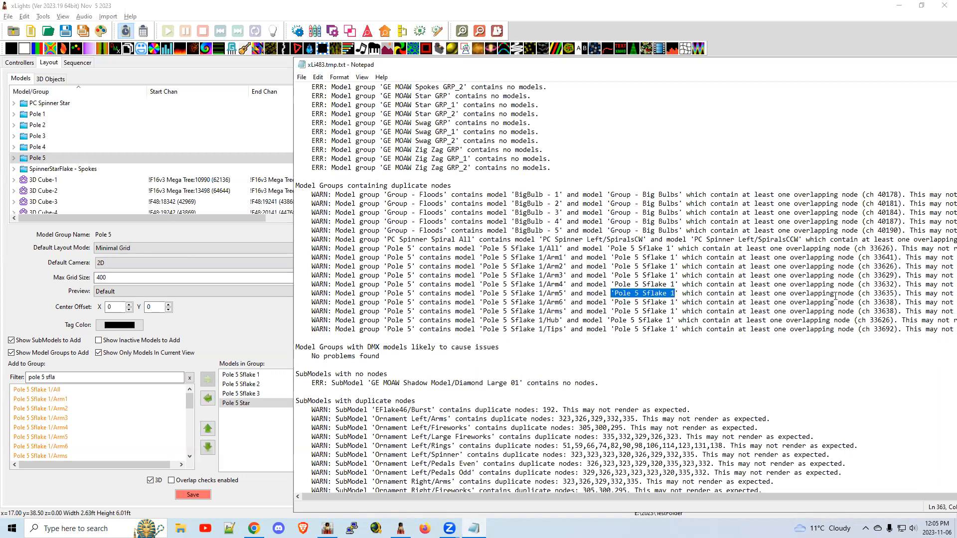
{"action": "left_click_drag", "start_coordinate": [854, 293], "coordinate": [746, 294]}
{"action": "left_click_drag", "start_coordinate": [675, 294], "coordinate": [614, 294]}
{"action": "double_click", "coordinate": [566, 294]}
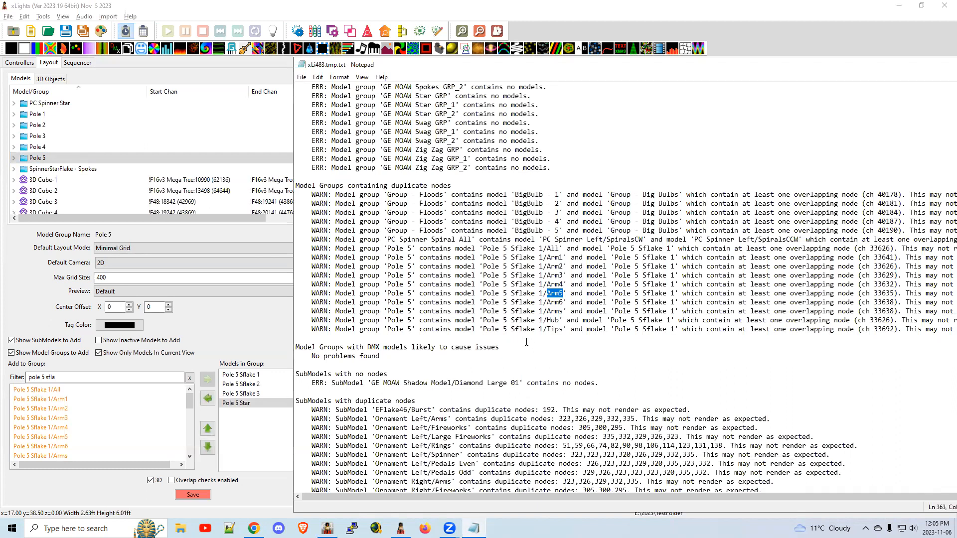
{"action": "left_click_drag", "start_coordinate": [454, 185], "coordinate": [290, 182]}
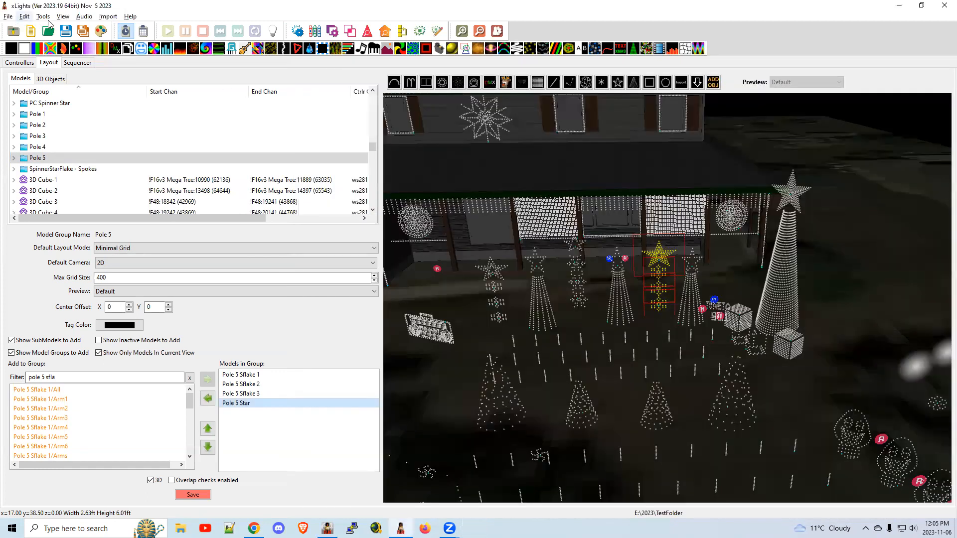
Run Check Sequence again and examine the new report's controller configuration errors and the image-file warnings under Models with issues.
{"action": "left_click", "coordinate": [47, 18]}
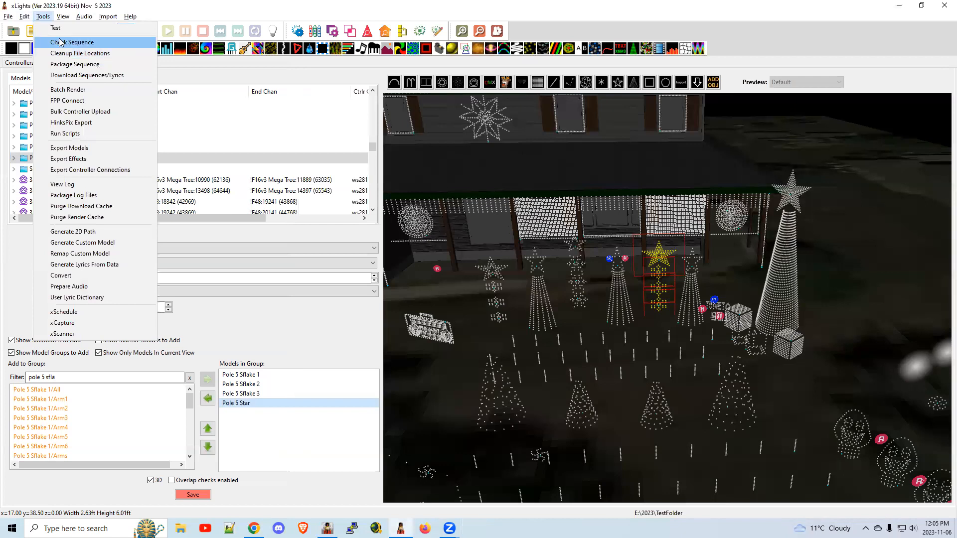
{"action": "left_click", "coordinate": [60, 42]}
{"action": "scroll", "coordinate": [537, 248], "scroll_direction": "down", "scroll_amount": 18}
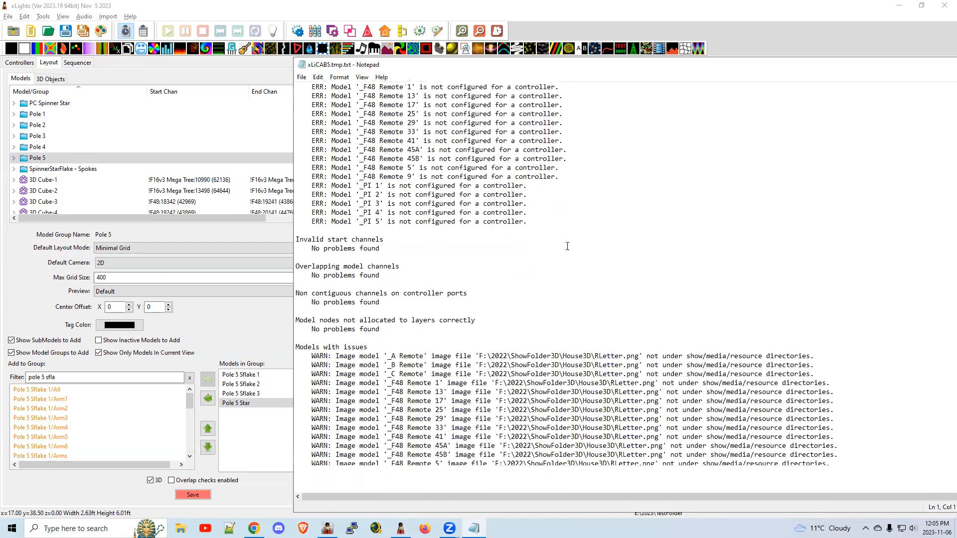
{"action": "scroll", "coordinate": [422, 164], "scroll_direction": "up", "scroll_amount": 4}
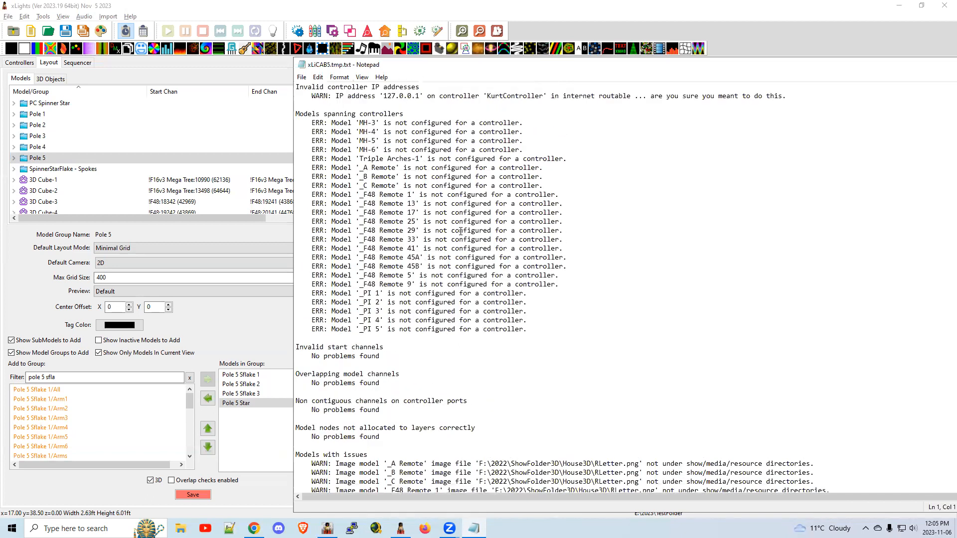
{"action": "scroll", "coordinate": [642, 222], "scroll_direction": "down", "scroll_amount": 8}
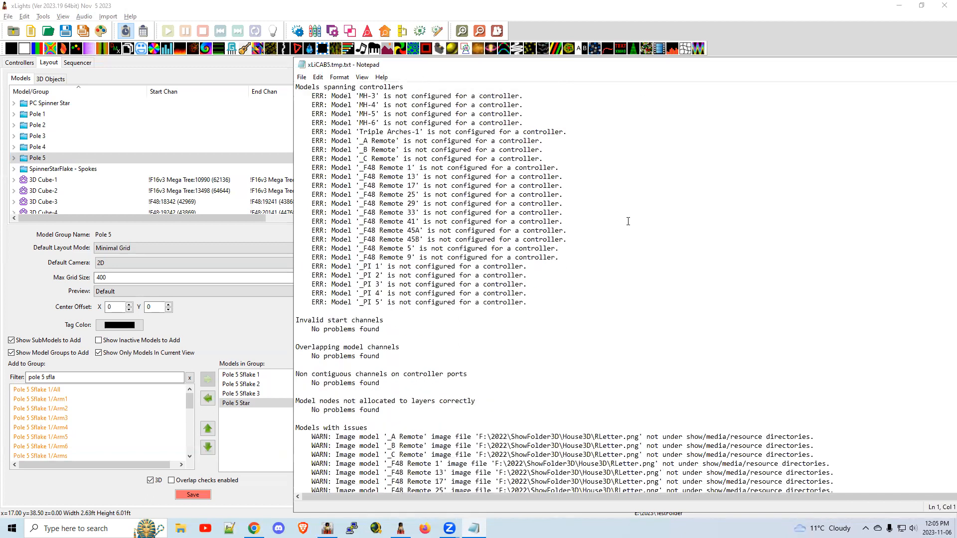
{"action": "scroll", "coordinate": [658, 226], "scroll_direction": "down", "scroll_amount": 2}
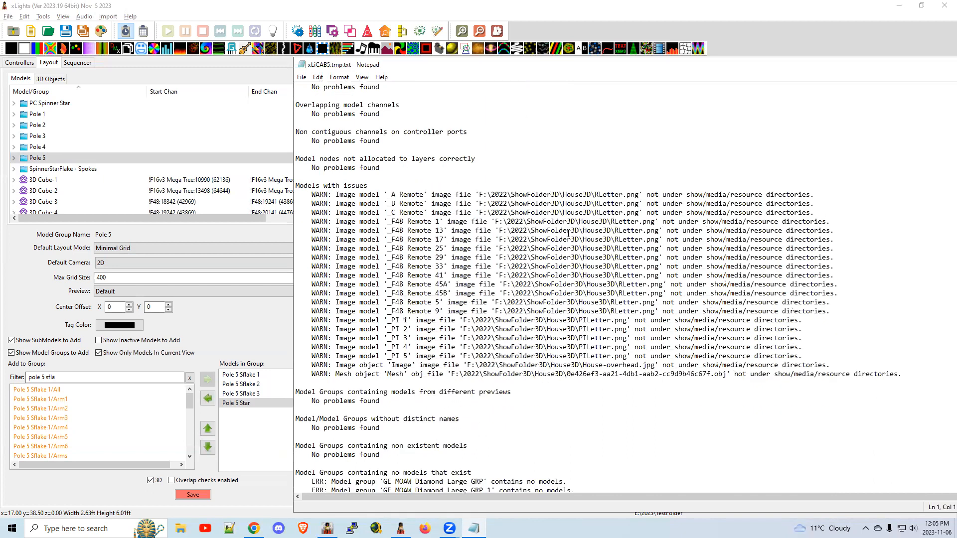
{"action": "left_click_drag", "start_coordinate": [491, 195], "coordinate": [505, 196]}
Examine the report's model group sections, from groups with different previews to the PC Spinner Spiral All duplicate-node warning about SpiralsCW and SpiralsCCW.
{"action": "scroll", "coordinate": [633, 316], "scroll_direction": "down", "scroll_amount": 6}
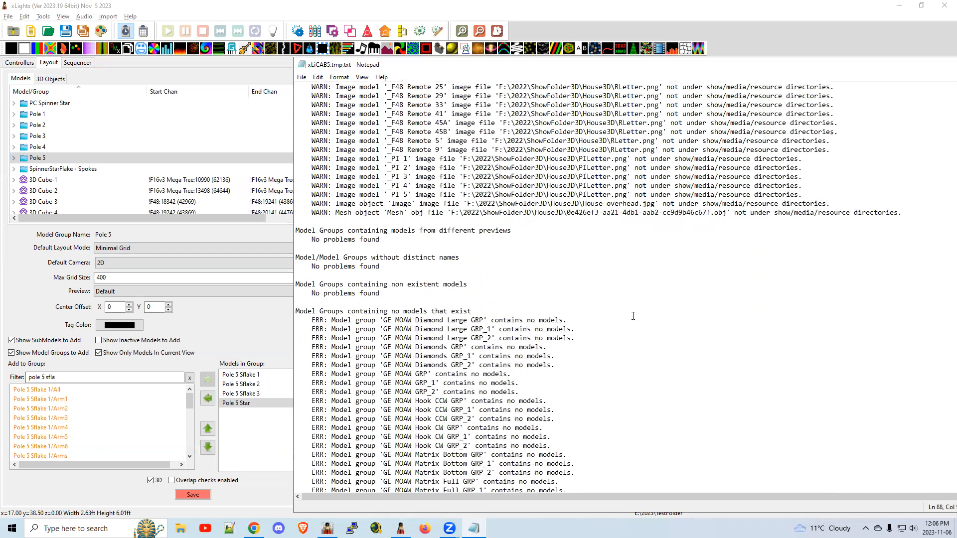
{"action": "scroll", "coordinate": [633, 316], "scroll_direction": "down", "scroll_amount": 4}
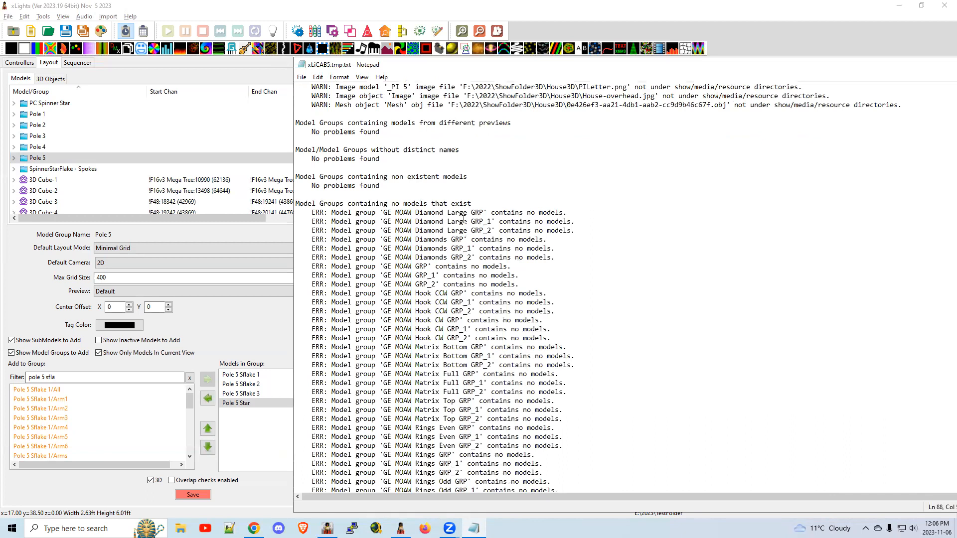
{"action": "scroll", "coordinate": [630, 259], "scroll_direction": "down", "scroll_amount": 9}
{"action": "scroll", "coordinate": [583, 272], "scroll_direction": "down", "scroll_amount": 3}
{"action": "scroll", "coordinate": [583, 272], "scroll_direction": "down", "scroll_amount": 2}
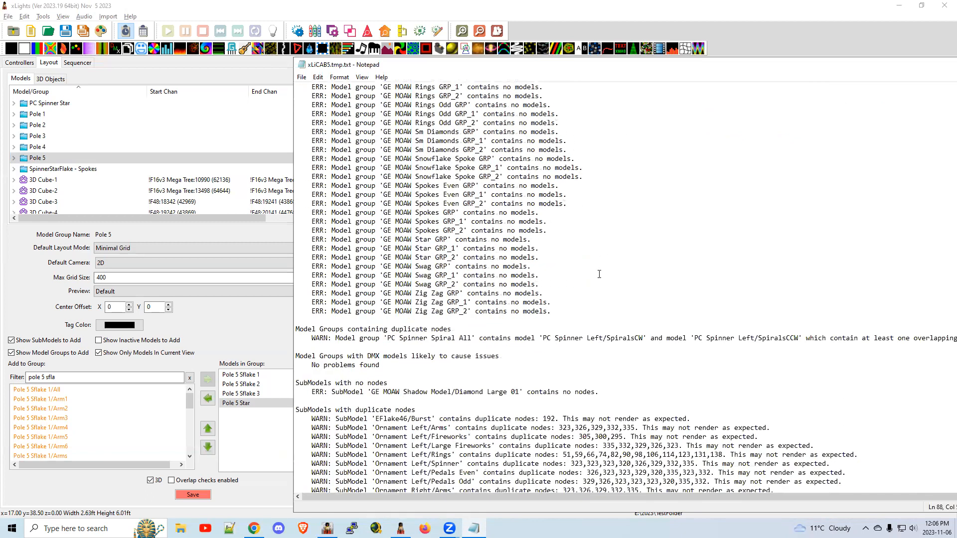
{"action": "scroll", "coordinate": [601, 273], "scroll_direction": "down", "scroll_amount": 2}
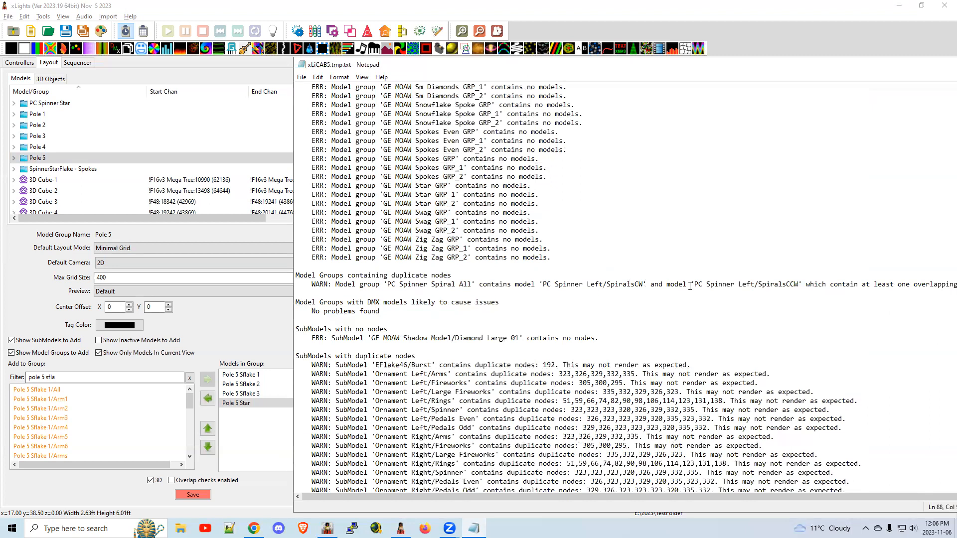
{"action": "left_click_drag", "start_coordinate": [810, 285], "coordinate": [551, 288]}
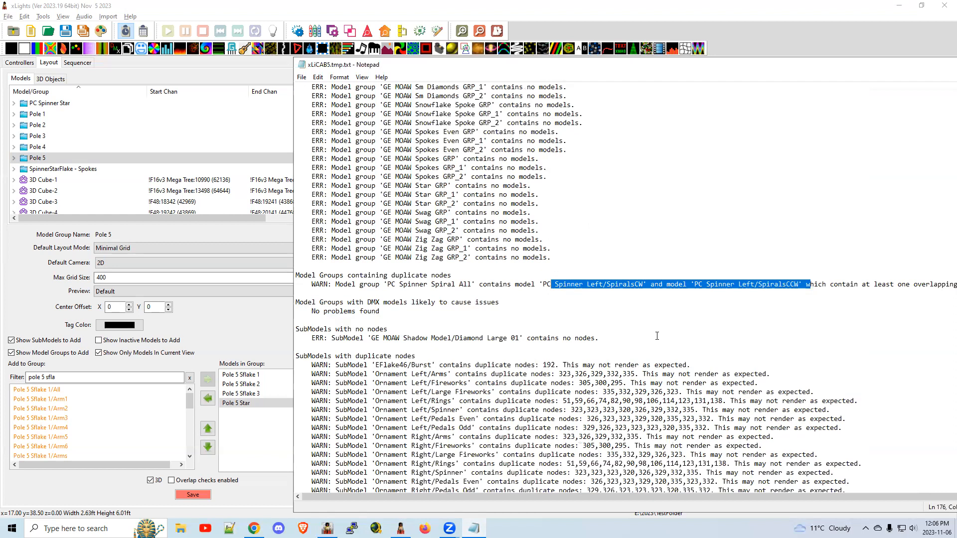
Examine the submodel duplicate-node warnings for Ornament Left/Spinner and Ornament Left/Pedals Odd, comparing them with the PC Spinner Spiral All group warning.
{"action": "scroll", "coordinate": [583, 330], "scroll_direction": "down", "scroll_amount": 3}
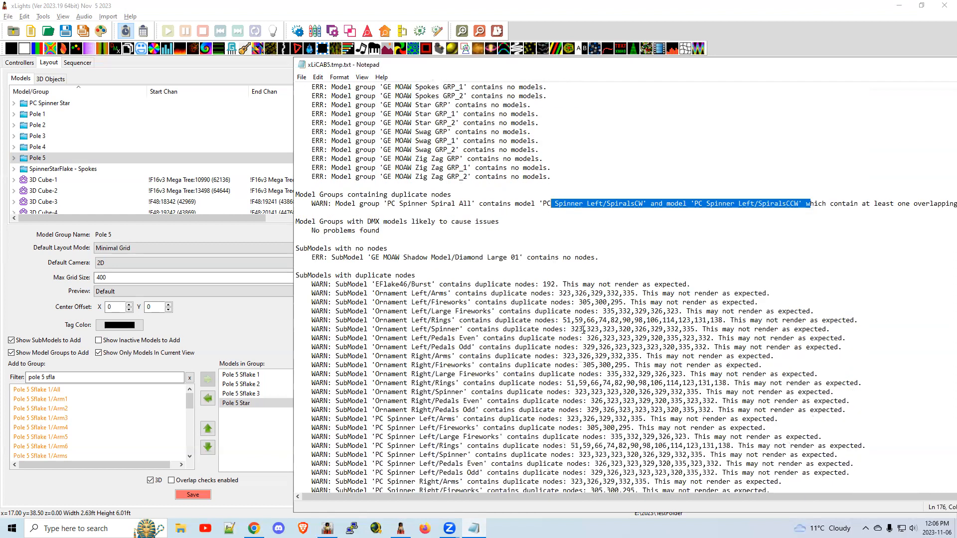
{"action": "scroll", "coordinate": [434, 273], "scroll_direction": "down", "scroll_amount": 2}
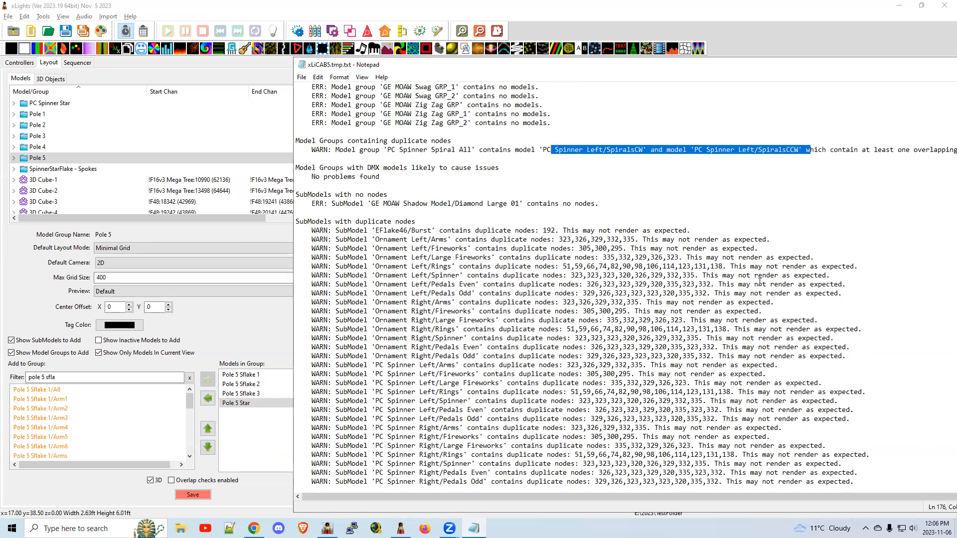
{"action": "left_click_drag", "start_coordinate": [832, 275], "coordinate": [320, 275]}
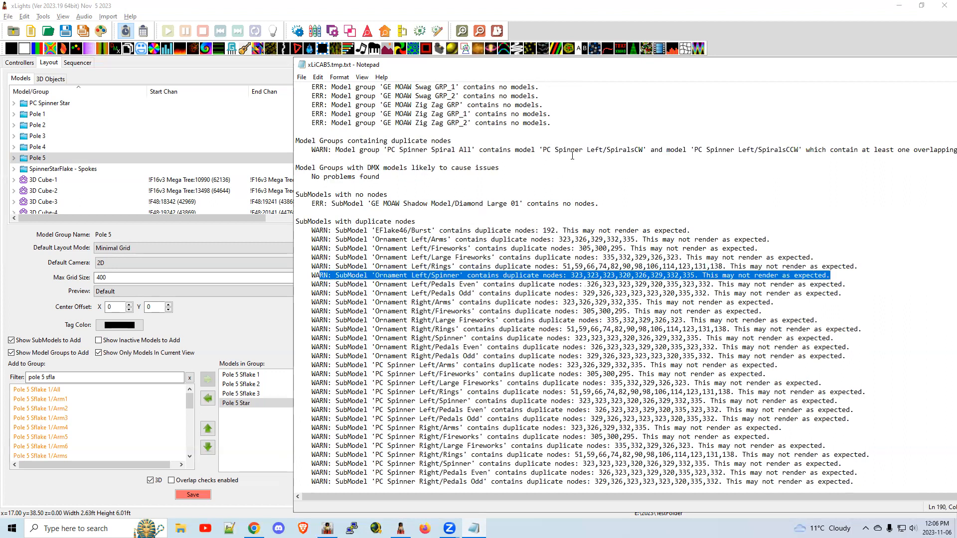
{"action": "left_click_drag", "start_coordinate": [551, 150], "coordinate": [623, 150]}
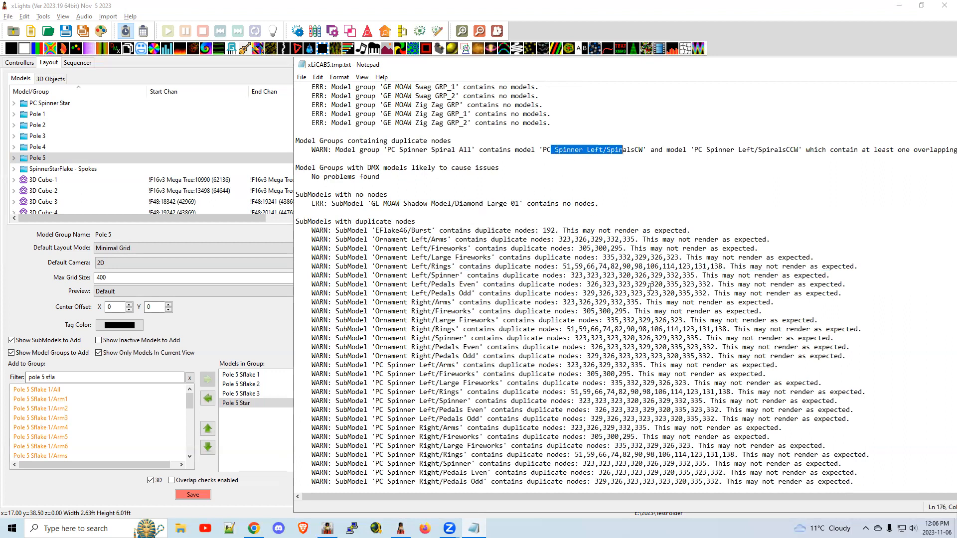
{"action": "left_click_drag", "start_coordinate": [842, 292], "coordinate": [307, 293]}
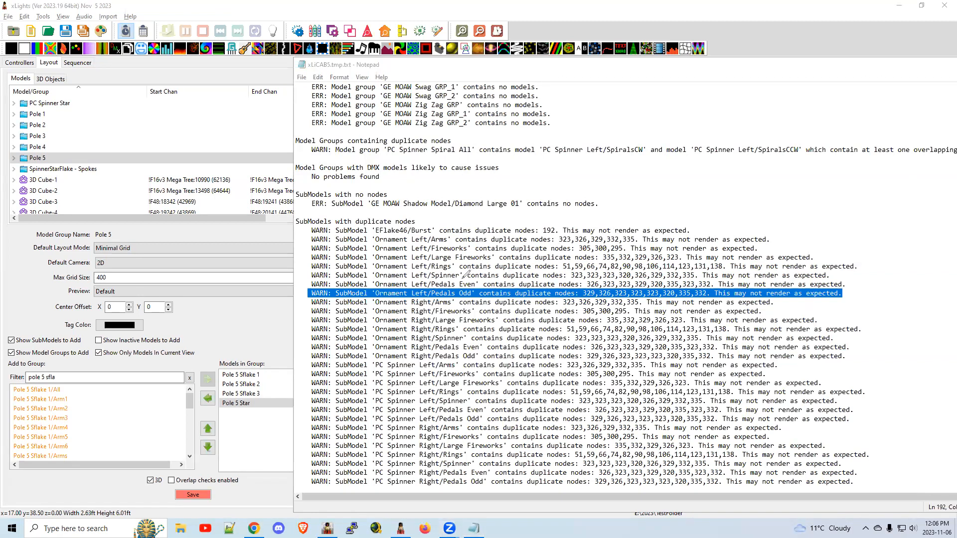
{"action": "mouse_move", "coordinate": [653, 317]}
{"action": "left_mouse_down"}
{"action": "mouse_move", "coordinate": [661, 380]}
{"action": "mouse_move", "coordinate": [686, 345]}
{"action": "mouse_move", "coordinate": [723, 335]}
{"action": "mouse_move", "coordinate": [727, 351]}
{"action": "mouse_move", "coordinate": [687, 381]}
{"action": "mouse_move", "coordinate": [655, 373]}
{"action": "mouse_move", "coordinate": [703, 382]}
{"action": "mouse_move", "coordinate": [724, 395]}
{"action": "mouse_move", "coordinate": [719, 408]}
{"action": "mouse_move", "coordinate": [685, 398]}
{"action": "mouse_move", "coordinate": [657, 373]}
{"action": "mouse_move", "coordinate": [656, 354]}
{"action": "mouse_move", "coordinate": [659, 380]}
{"action": "mouse_move", "coordinate": [660, 360]}
{"action": "left_mouse_up"}
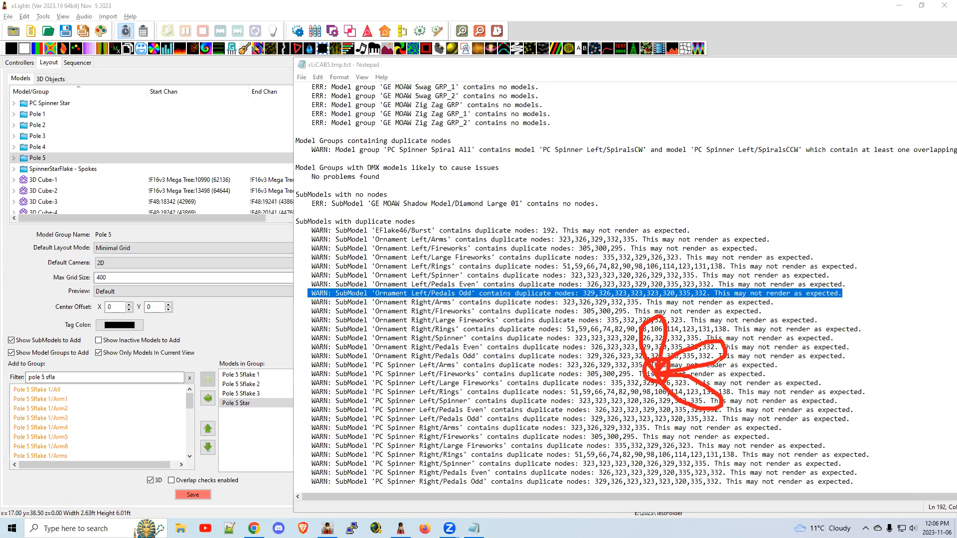